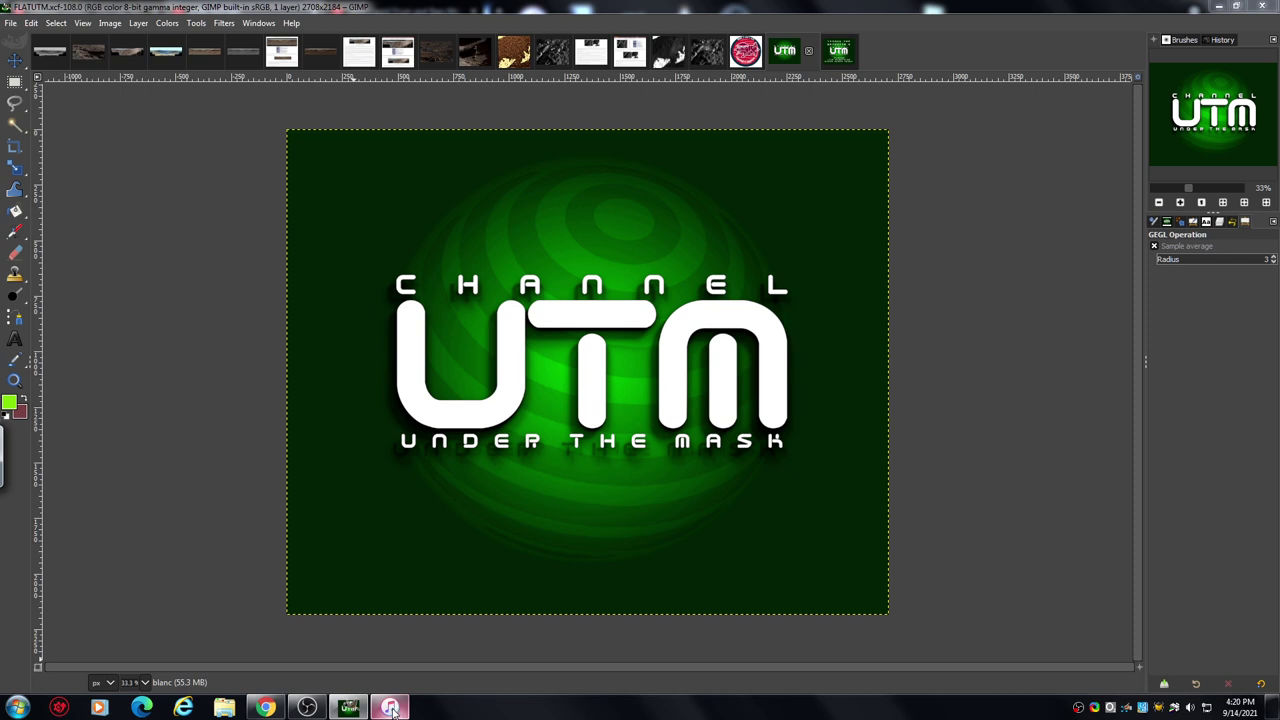
View the Cassini DIONE INFO page, then show the grayscale PIA19654 DIONE RAW crater image.
mouse_move(392, 708)
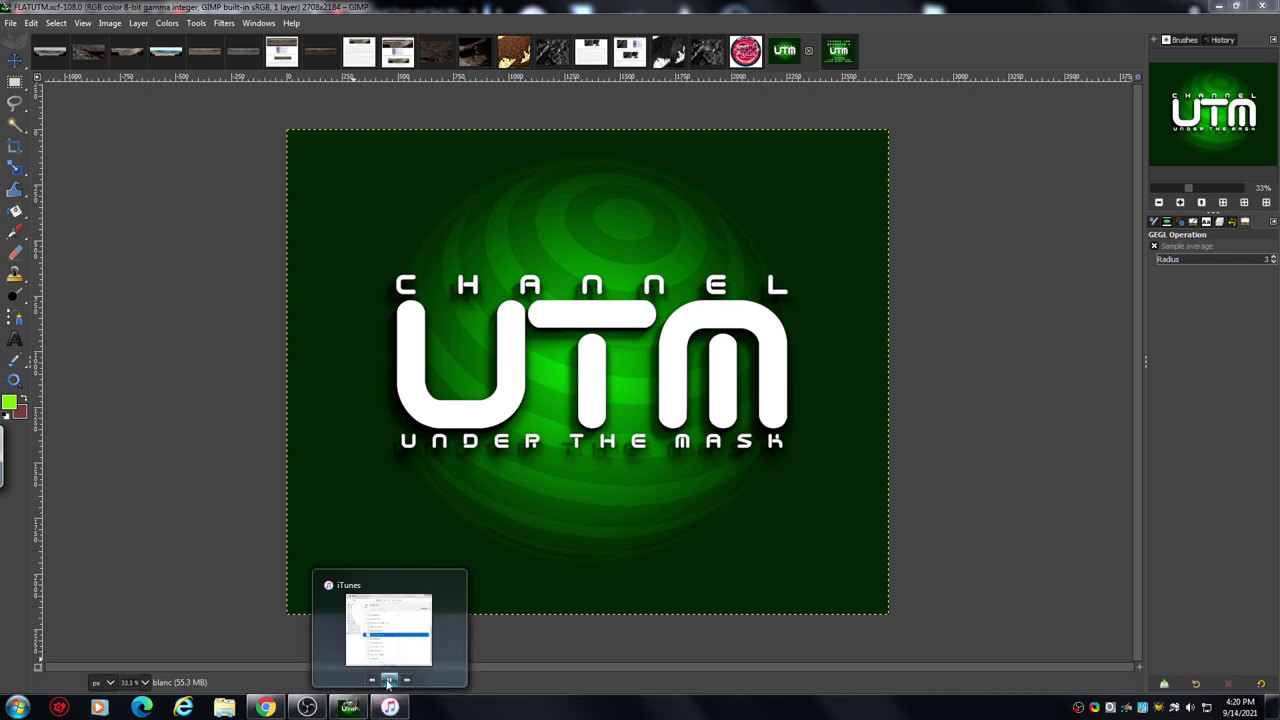
left_click(389, 681)
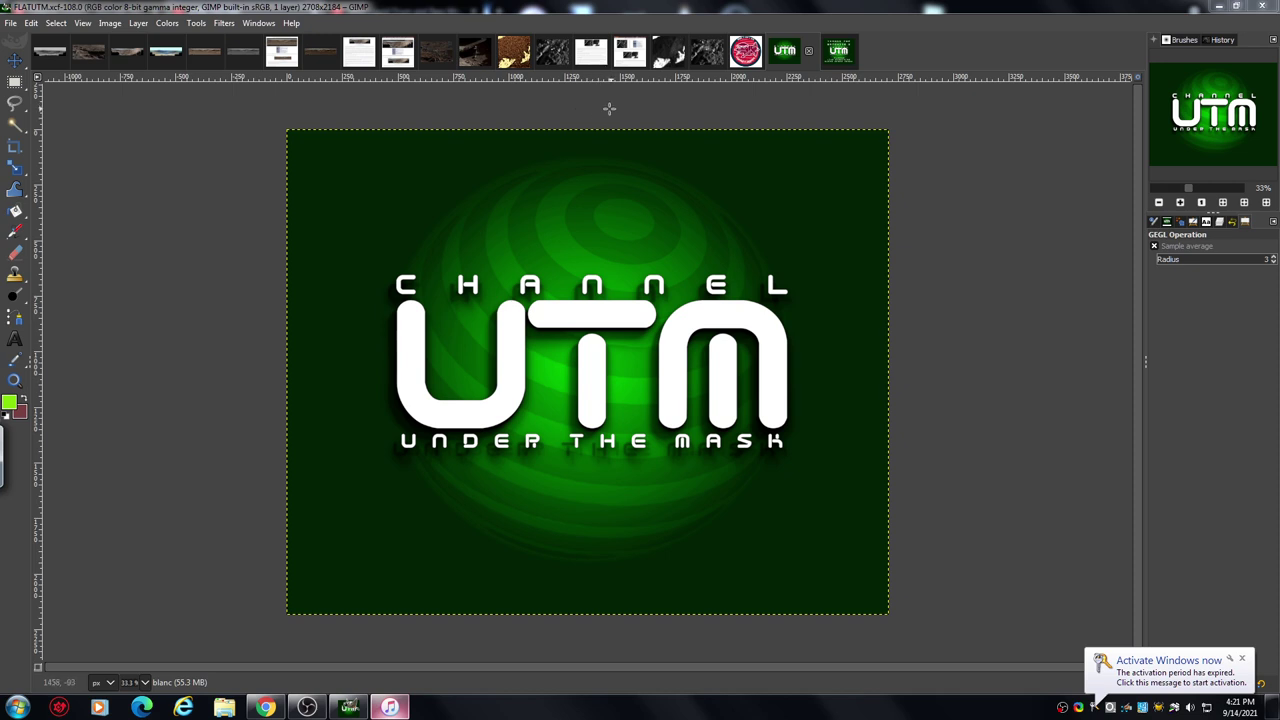
left_click(630, 50)
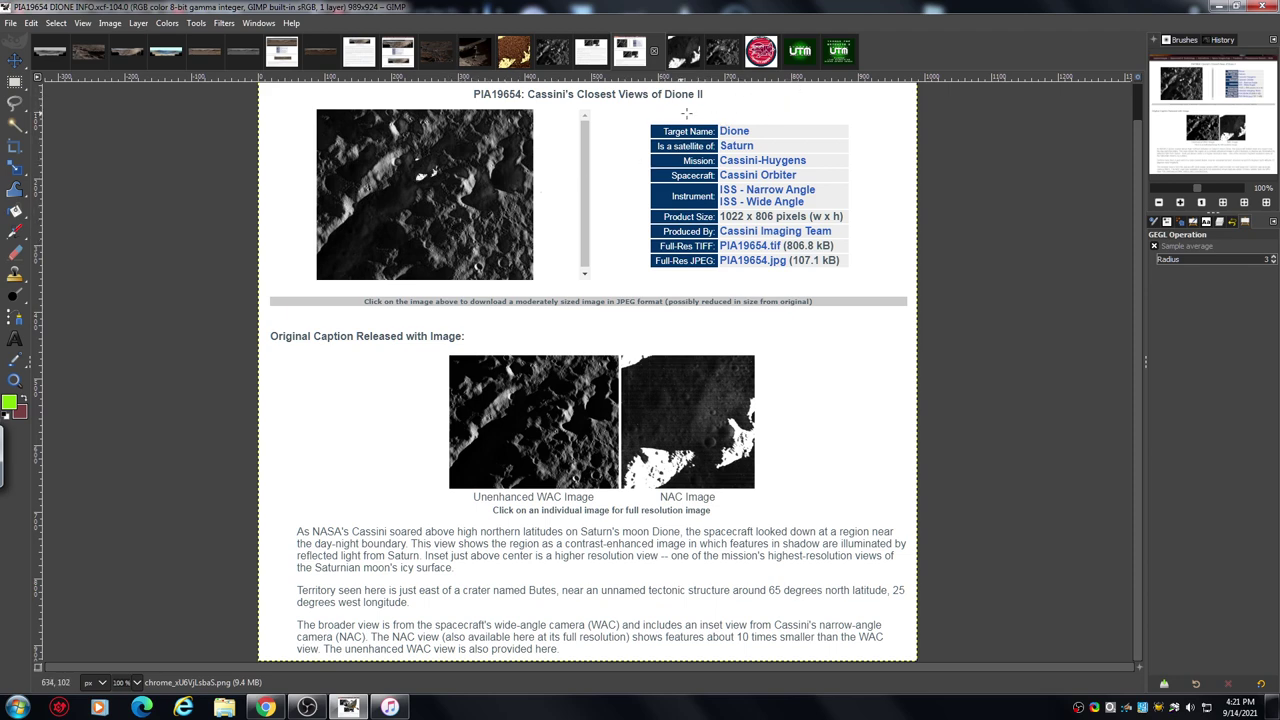
left_click(556, 57)
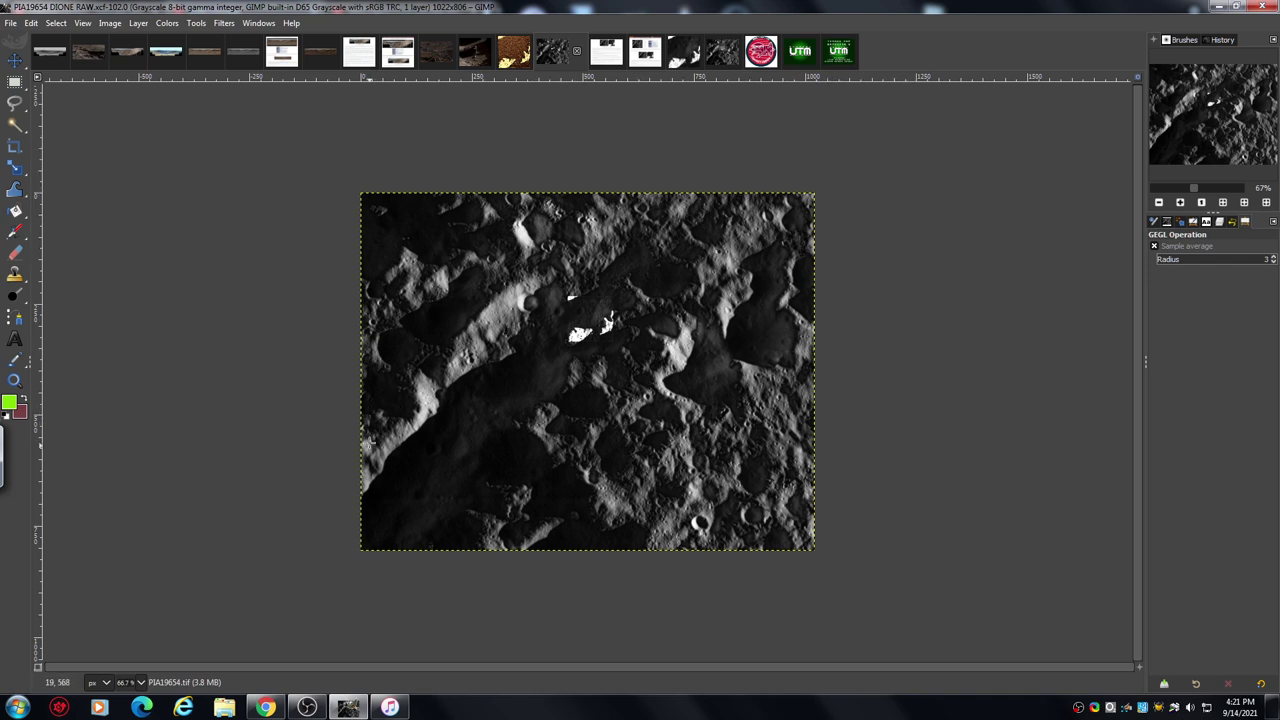
Zoom three levels into the raw crater, pan up over the bright patch, then return to DIONE INFO.
left_click(1181, 202)
left_click(1181, 202)
left_click(1181, 202)
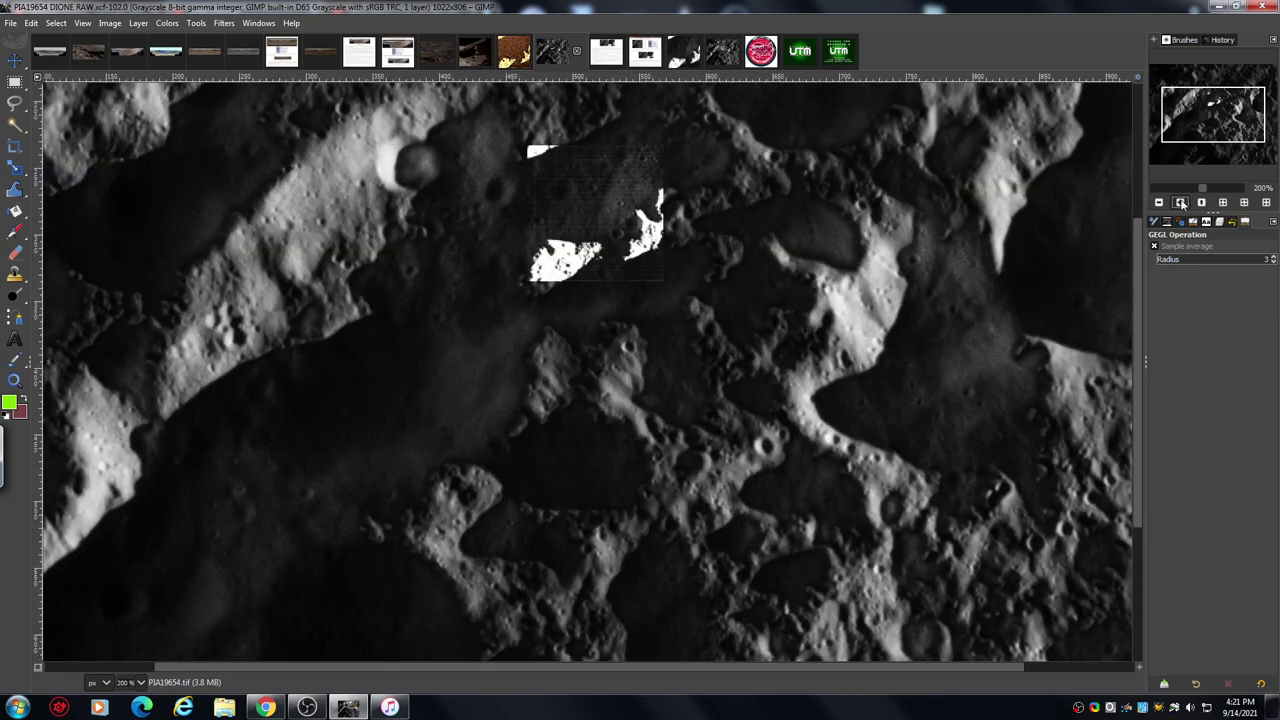
left_click_drag(1210, 120, 1210, 111)
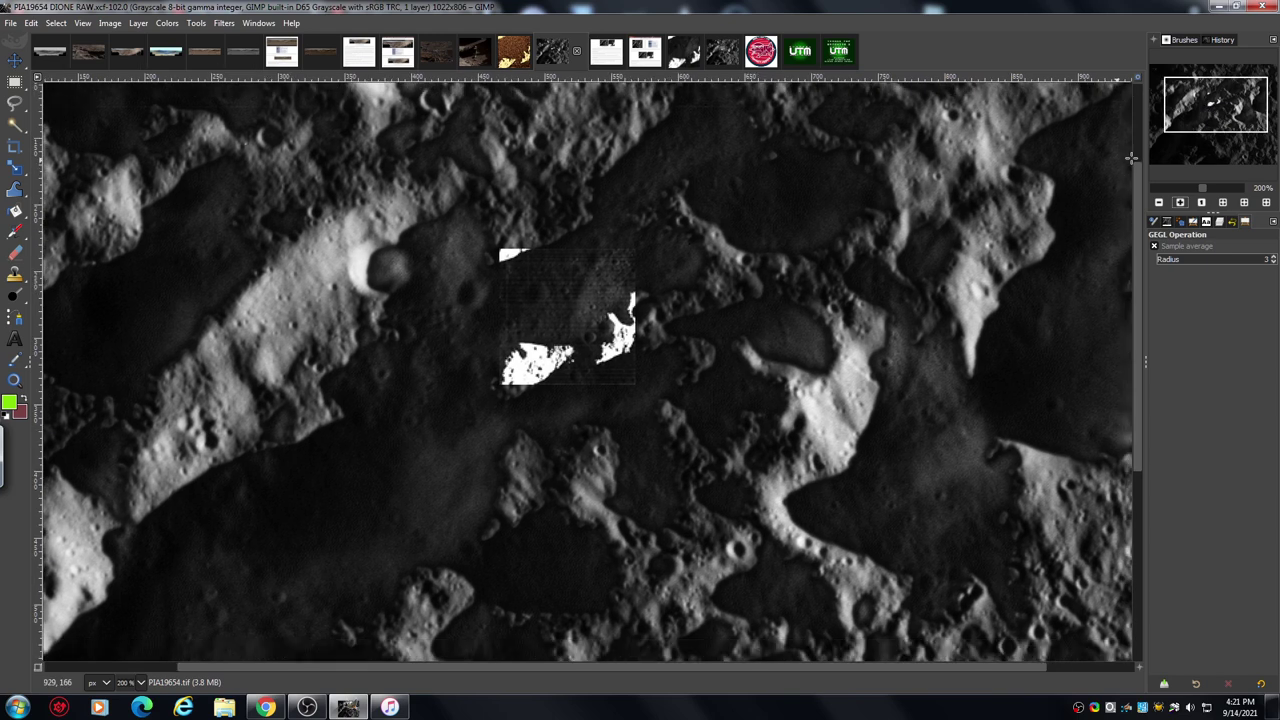
left_click(645, 54)
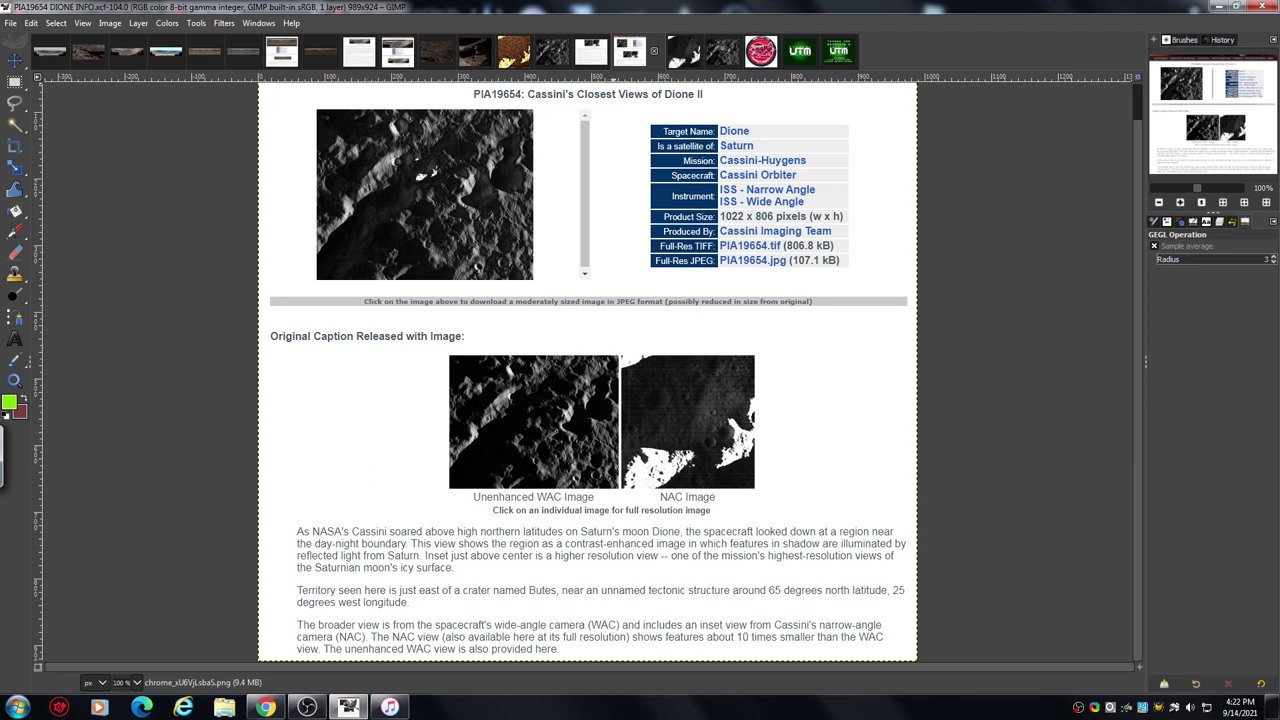
Read the DIONE INFO 2 caption page, then show the brightened PIA19654 DIONE wkon image.
left_click(594, 54)
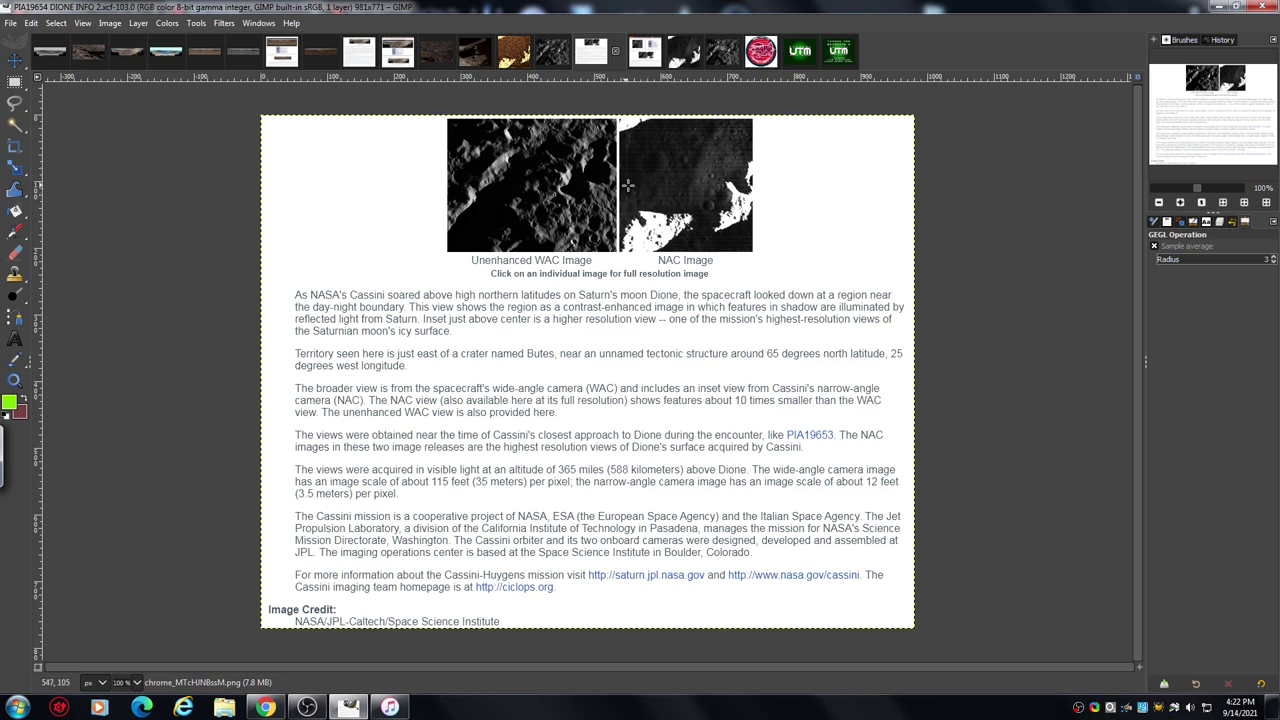
left_click(724, 55)
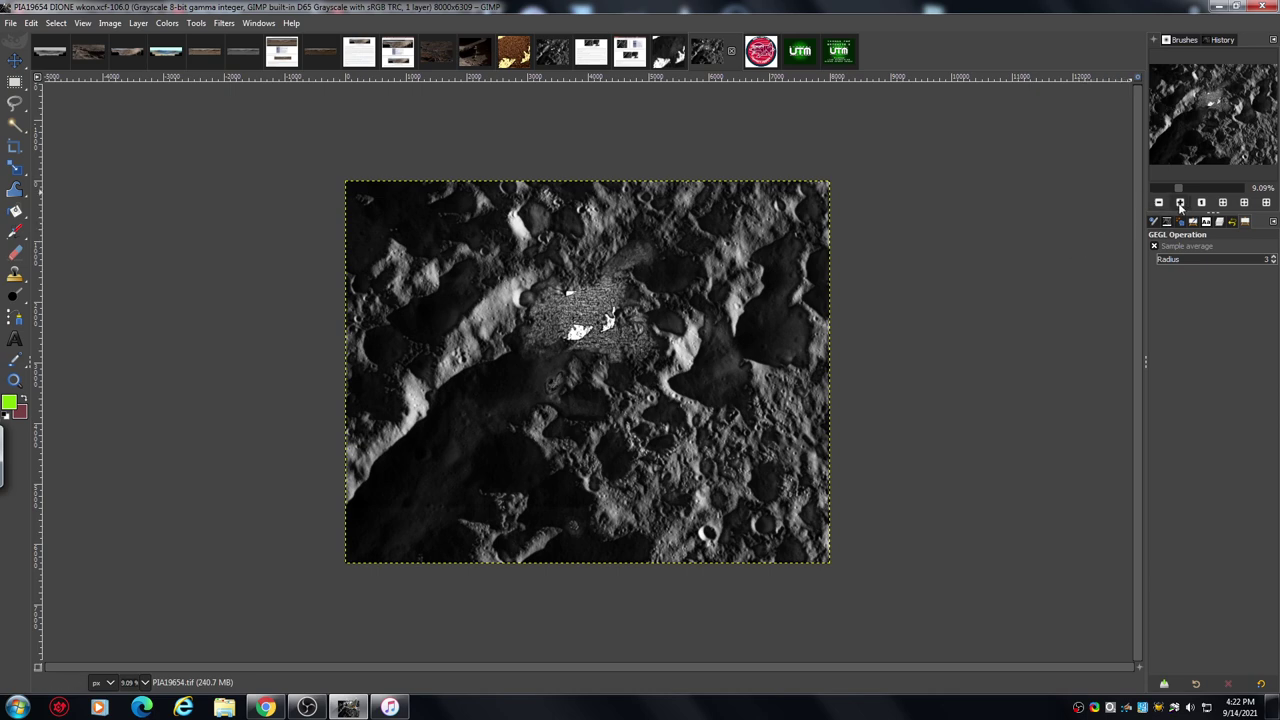
Zoom three levels into the brightened wkon crater, then go back to the DIONE INFO page.
left_click(1180, 203)
left_click(1180, 203)
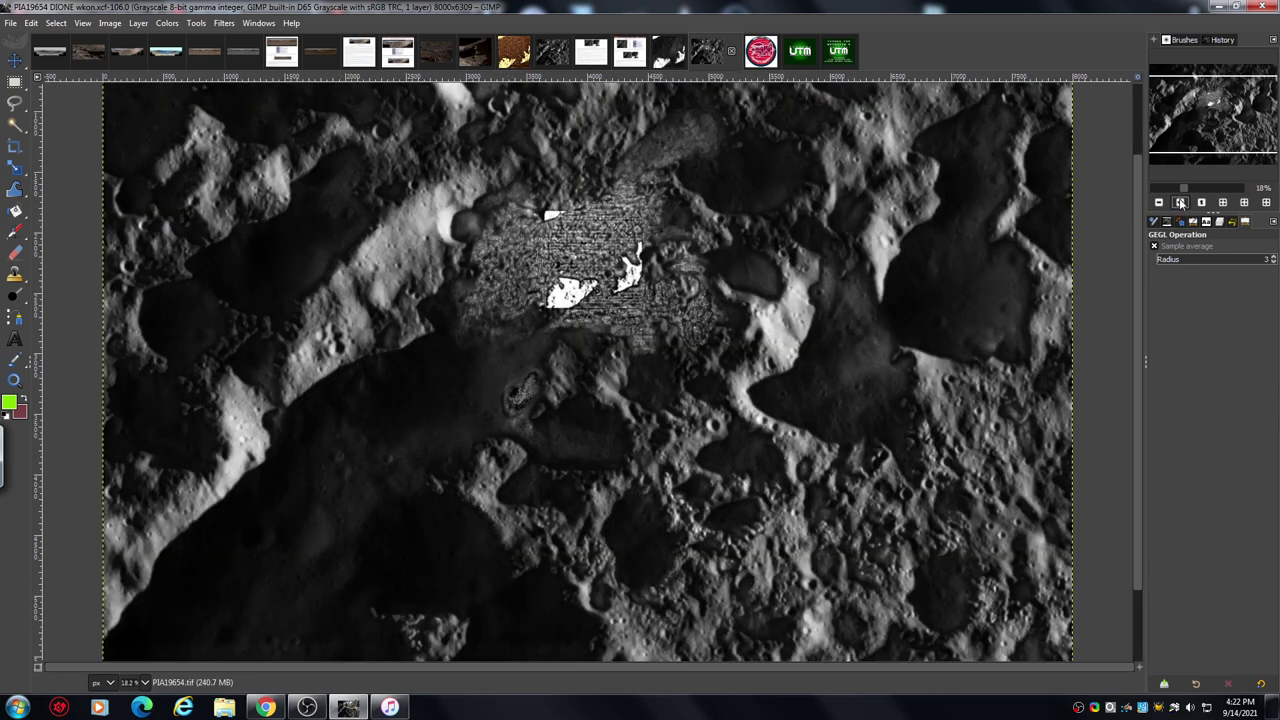
left_click(1180, 203)
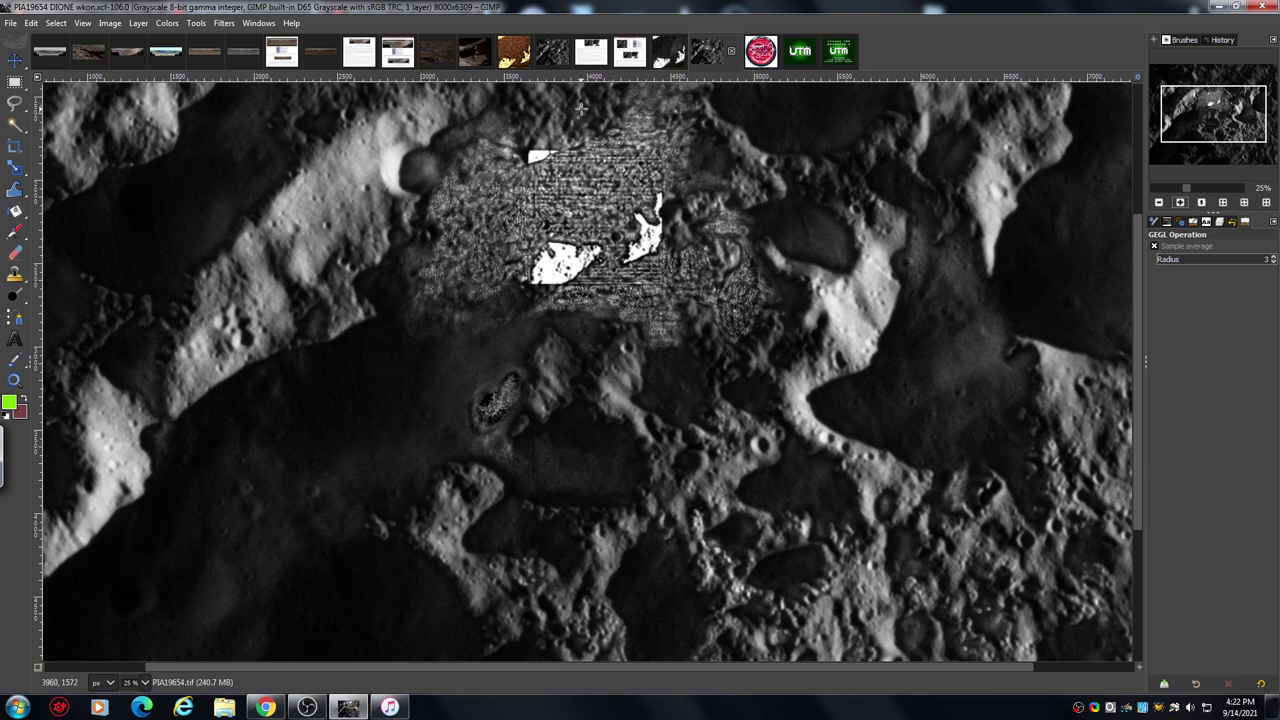
left_click(631, 55)
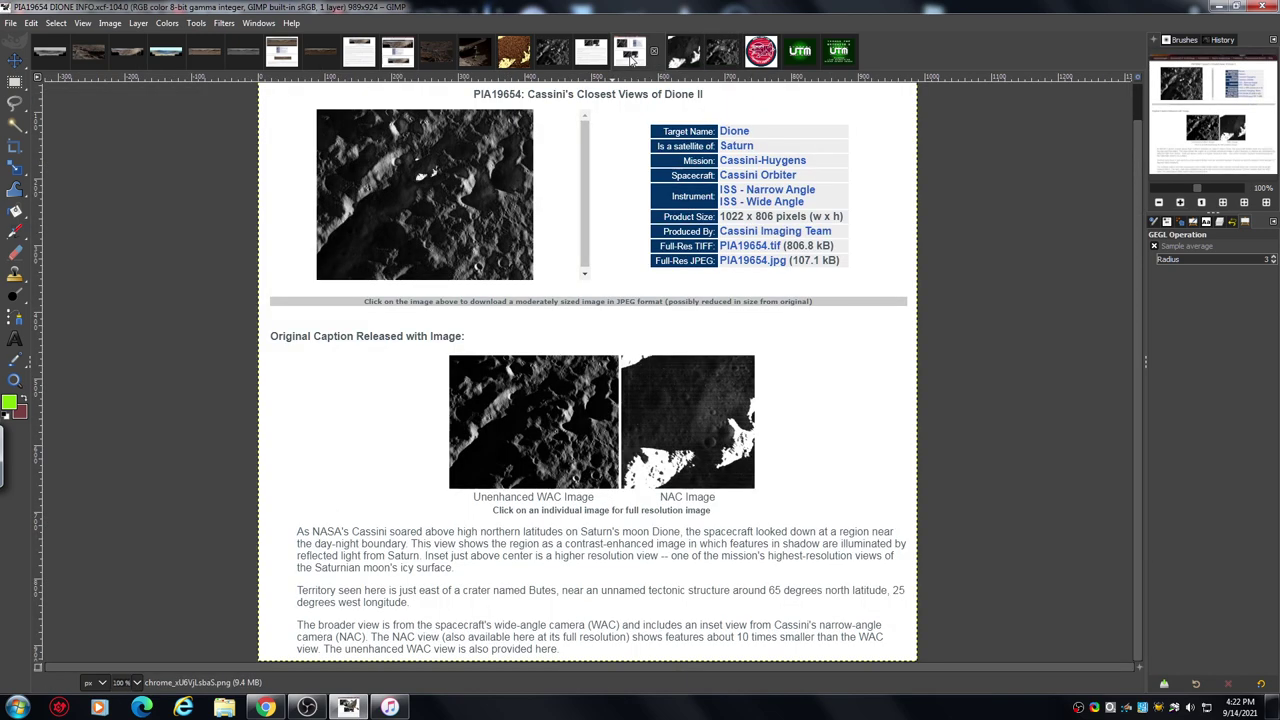
Inspect a zoomed, panned close-up of DIONE RAW, then show the fig2_thumb WKON COLOUR image.
left_click(557, 57)
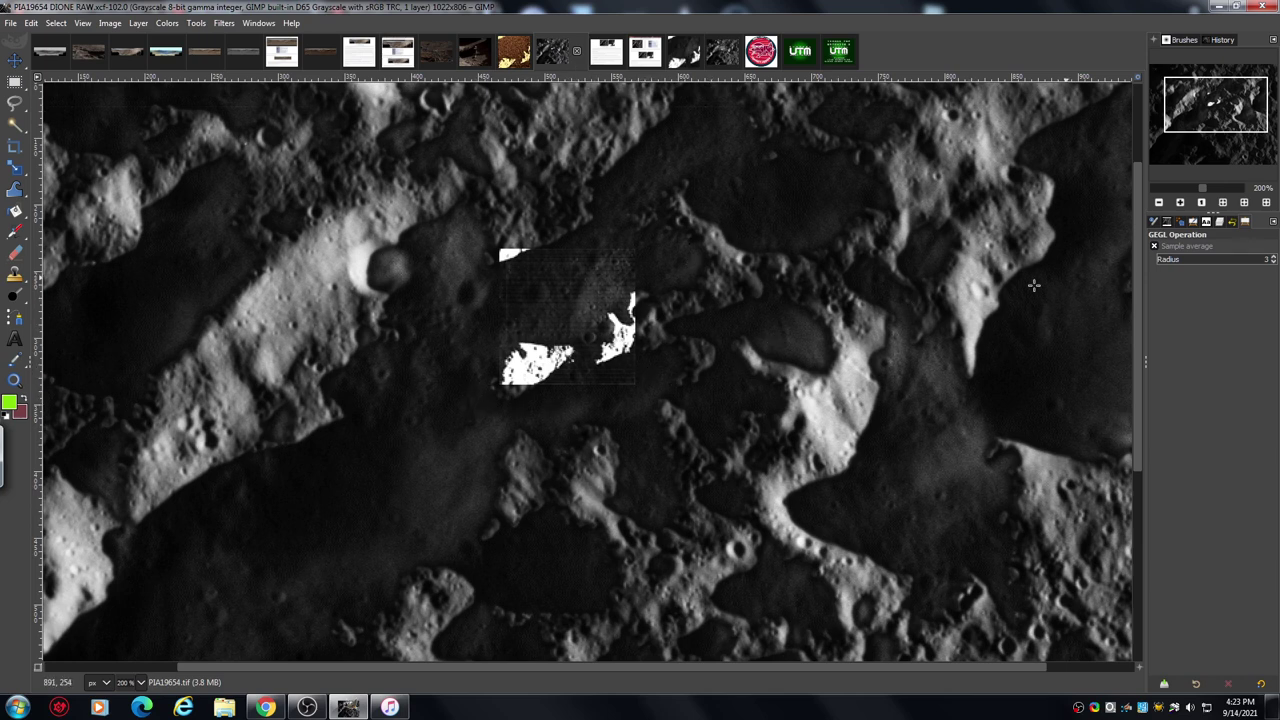
left_click(1180, 203)
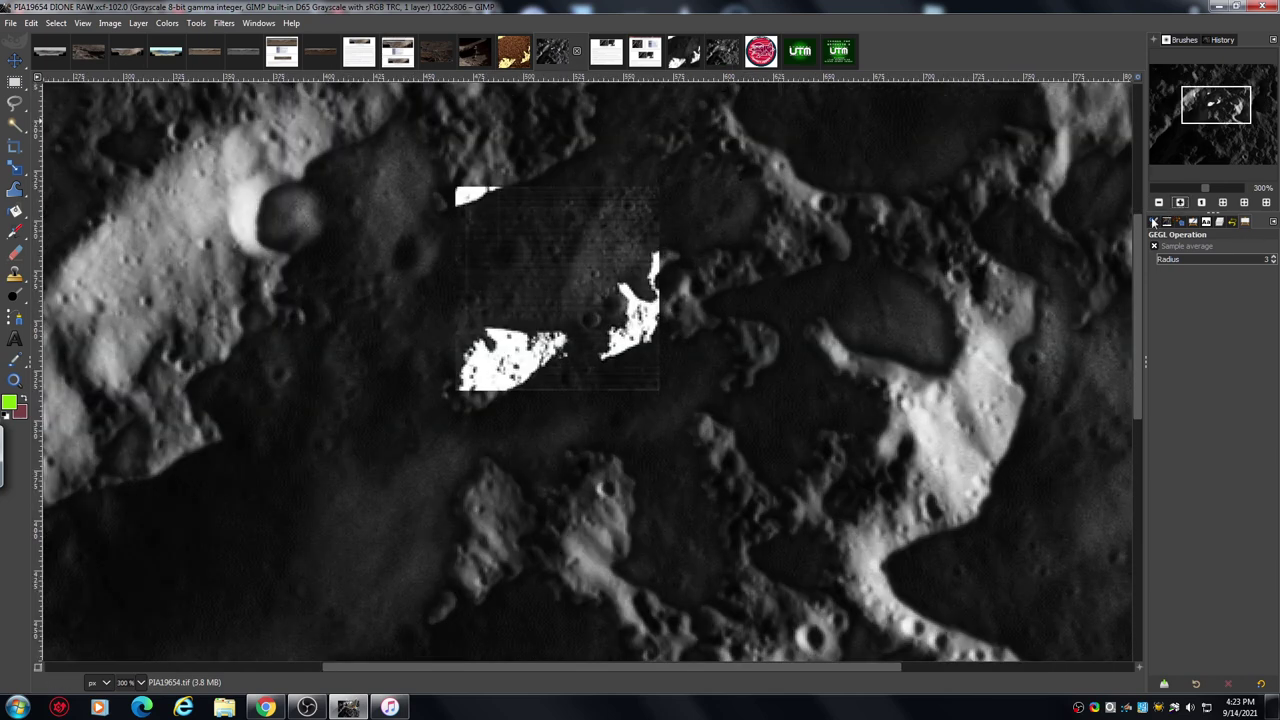
left_click_drag(1136, 266, 1135, 240)
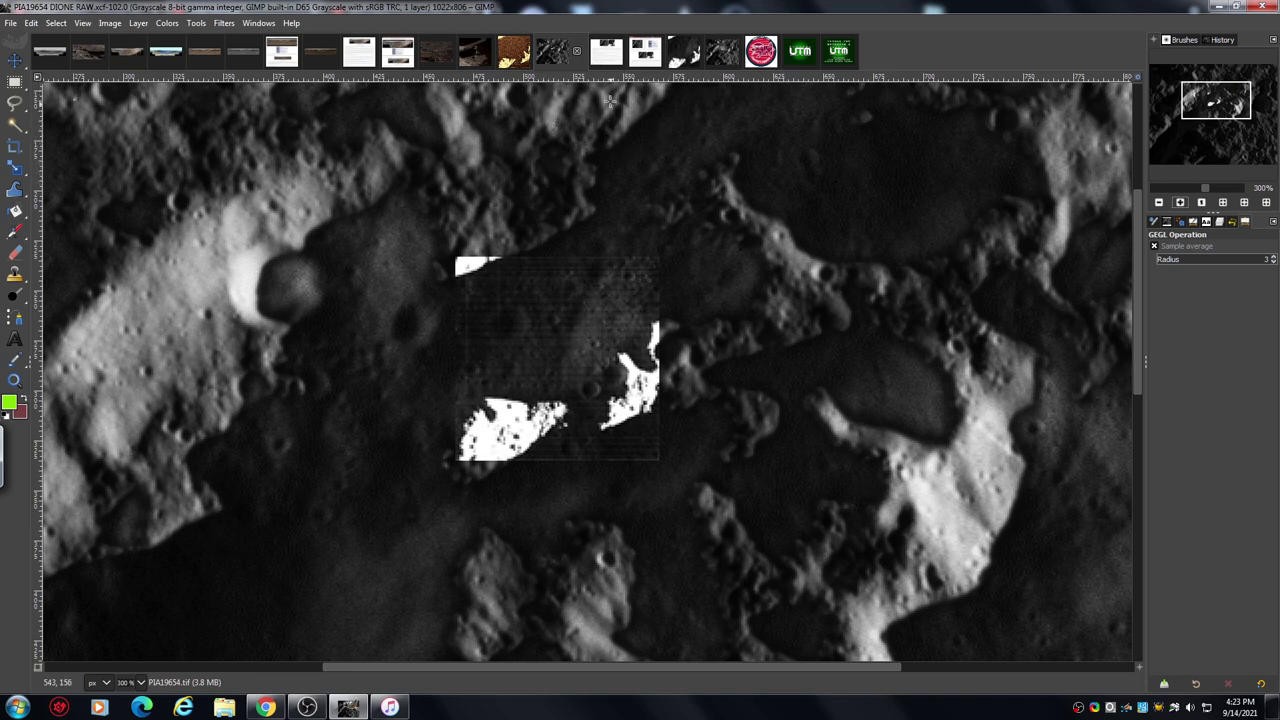
left_click(514, 55)
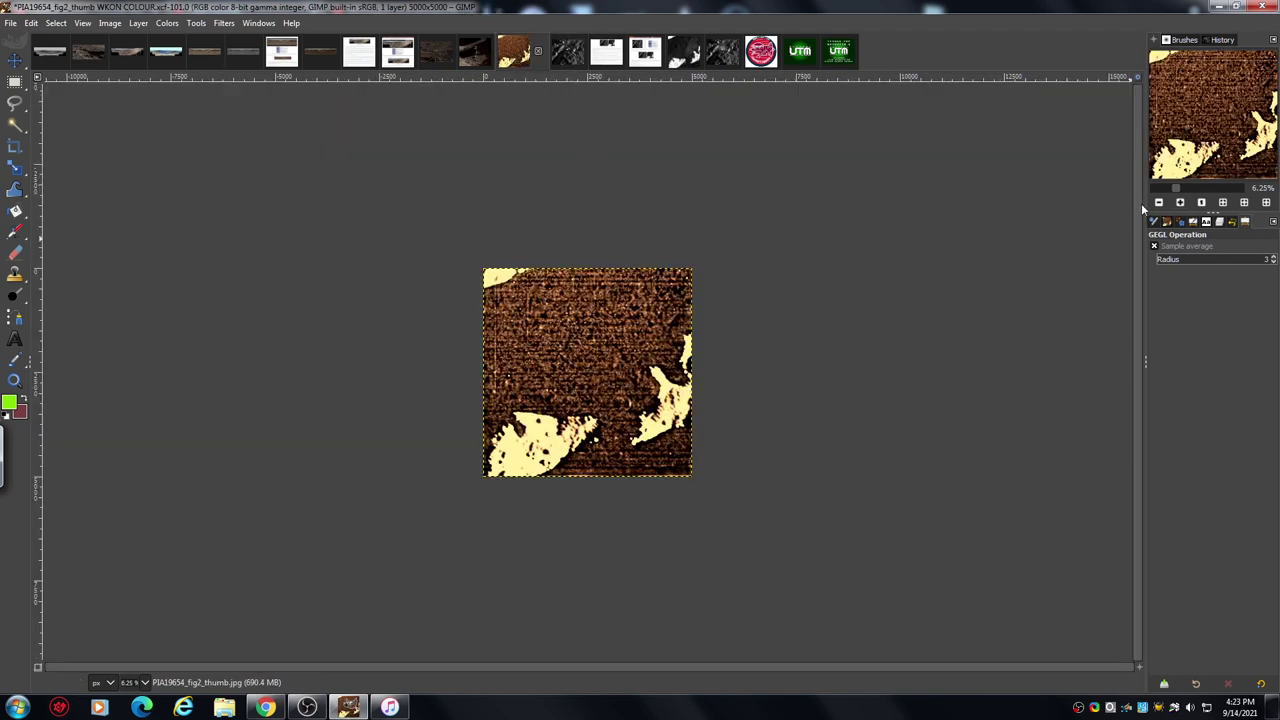
left_click(724, 55)
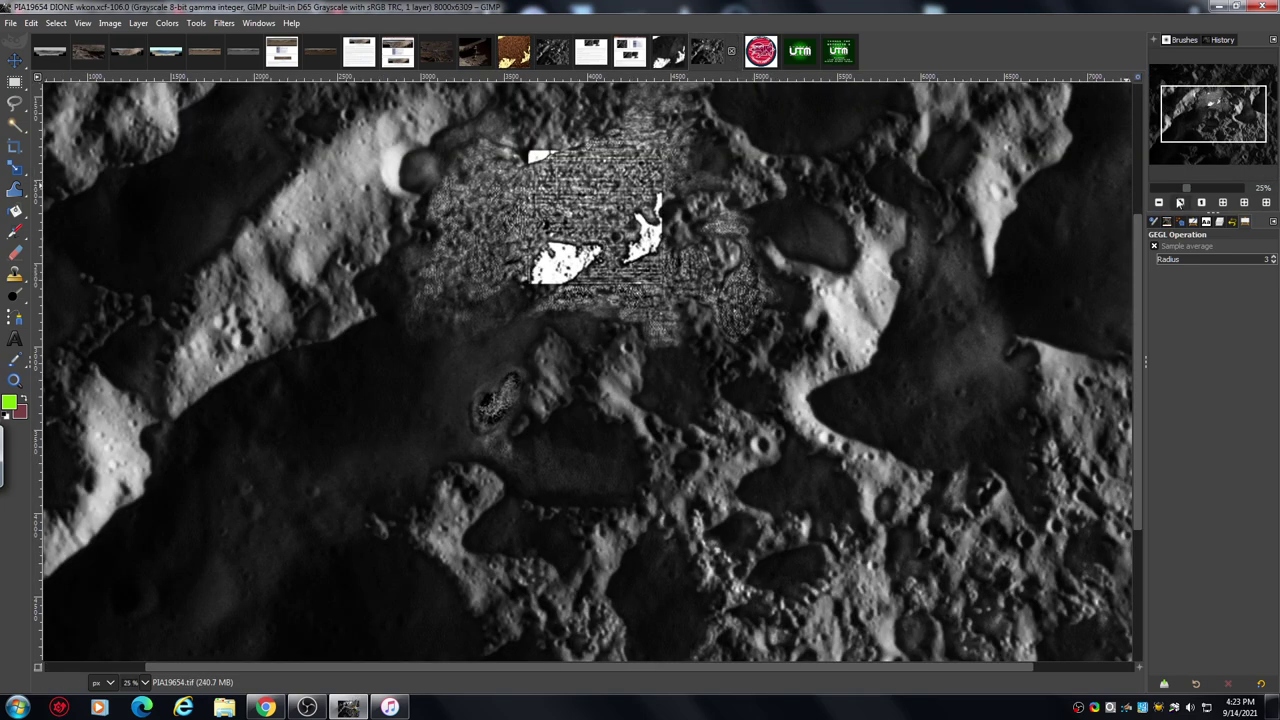
left_click(1180, 203)
left_click_drag(1213, 115, 1212, 103)
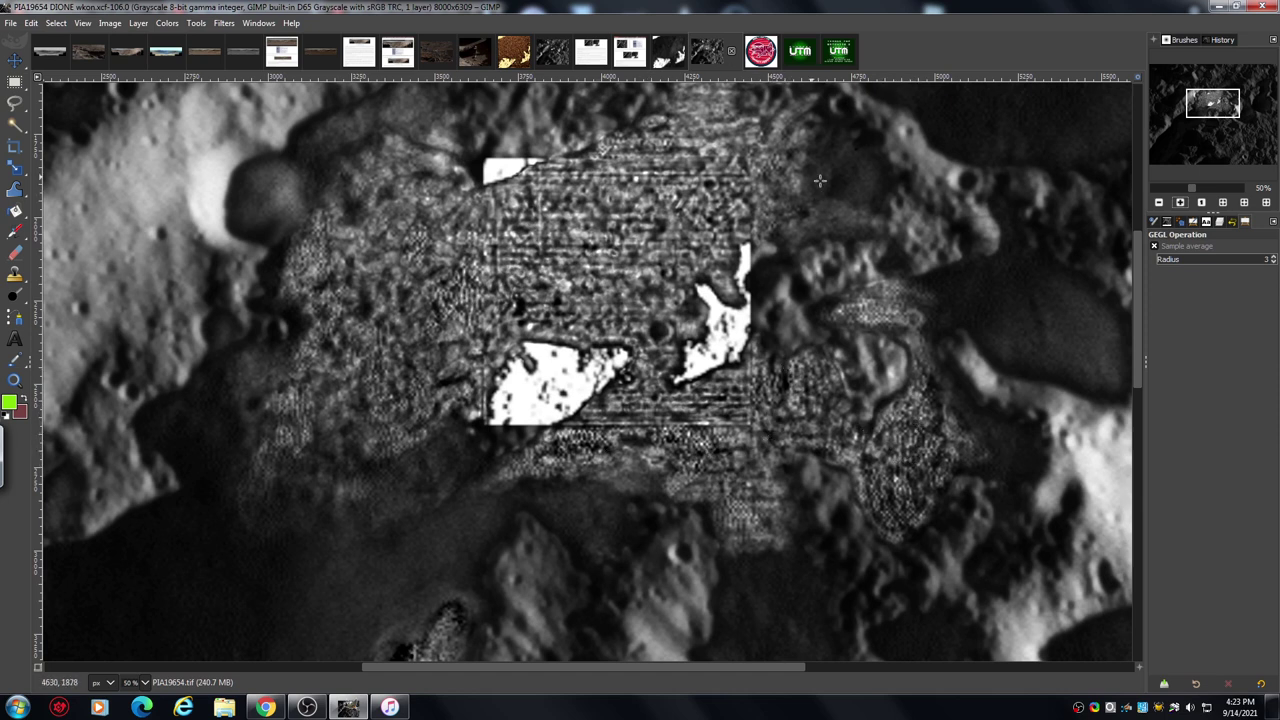
left_click(1181, 203)
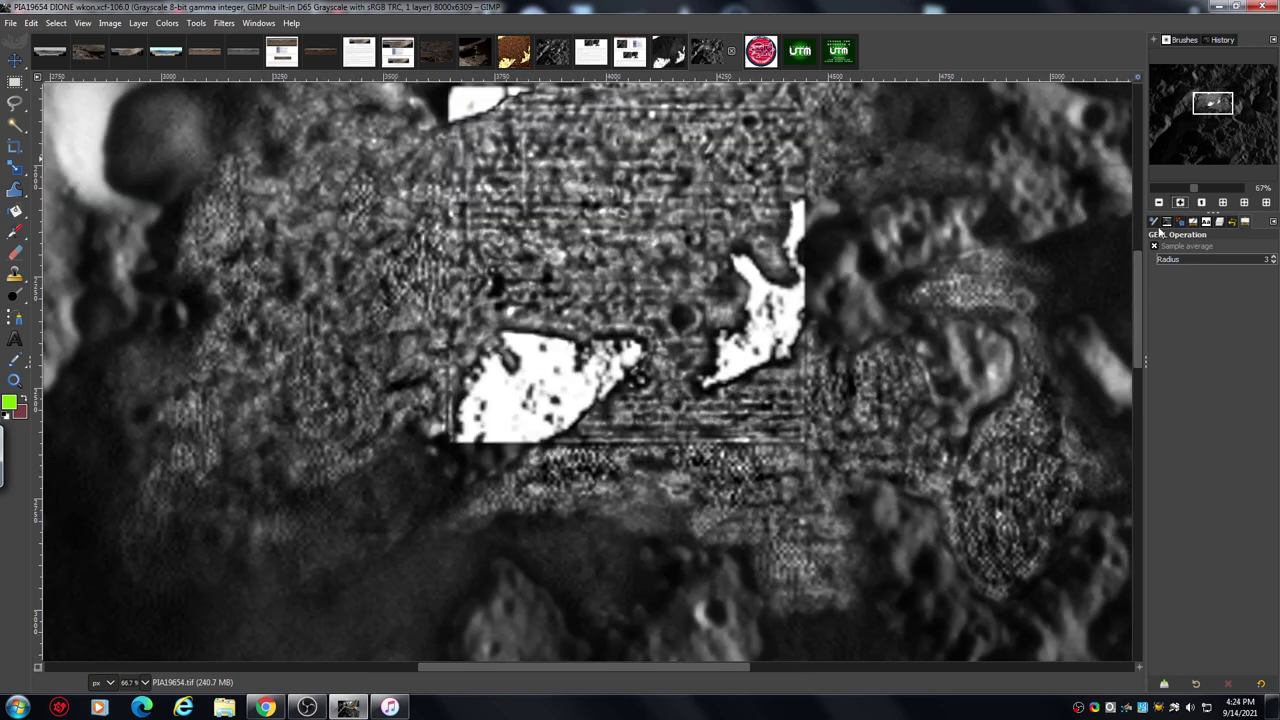
left_click_drag(1136, 312, 1136, 298)
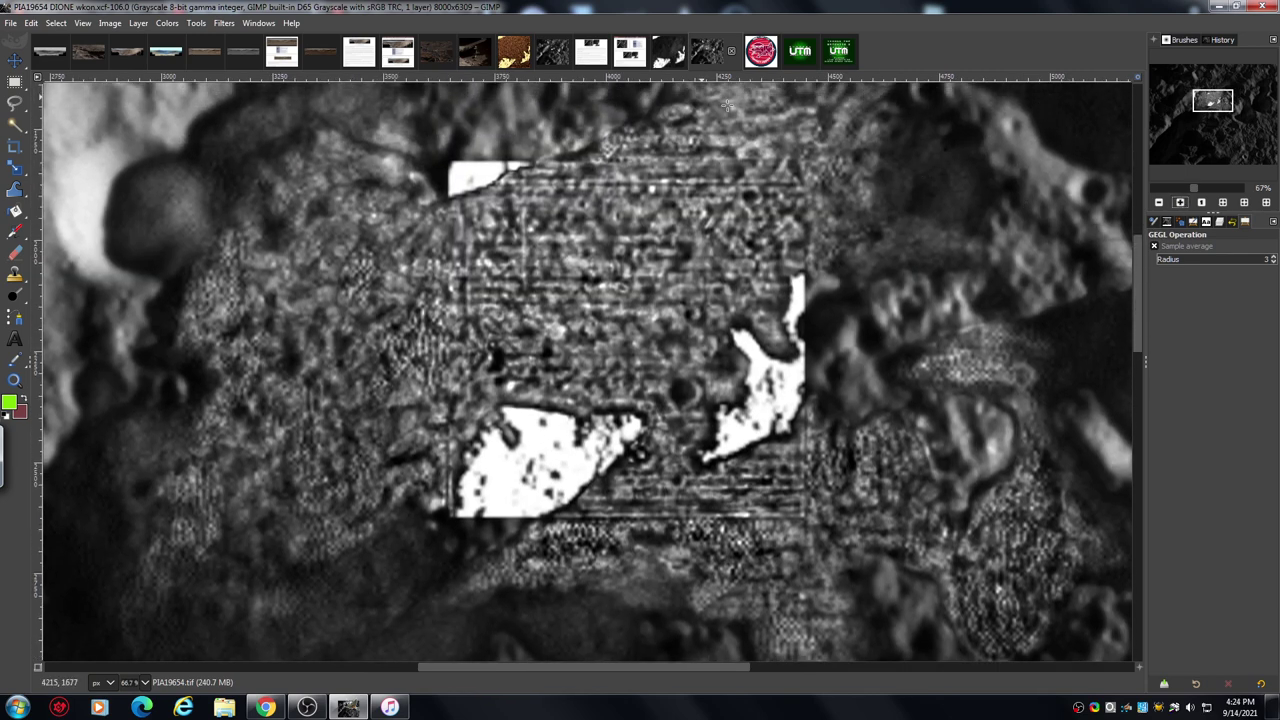
left_click(514, 55)
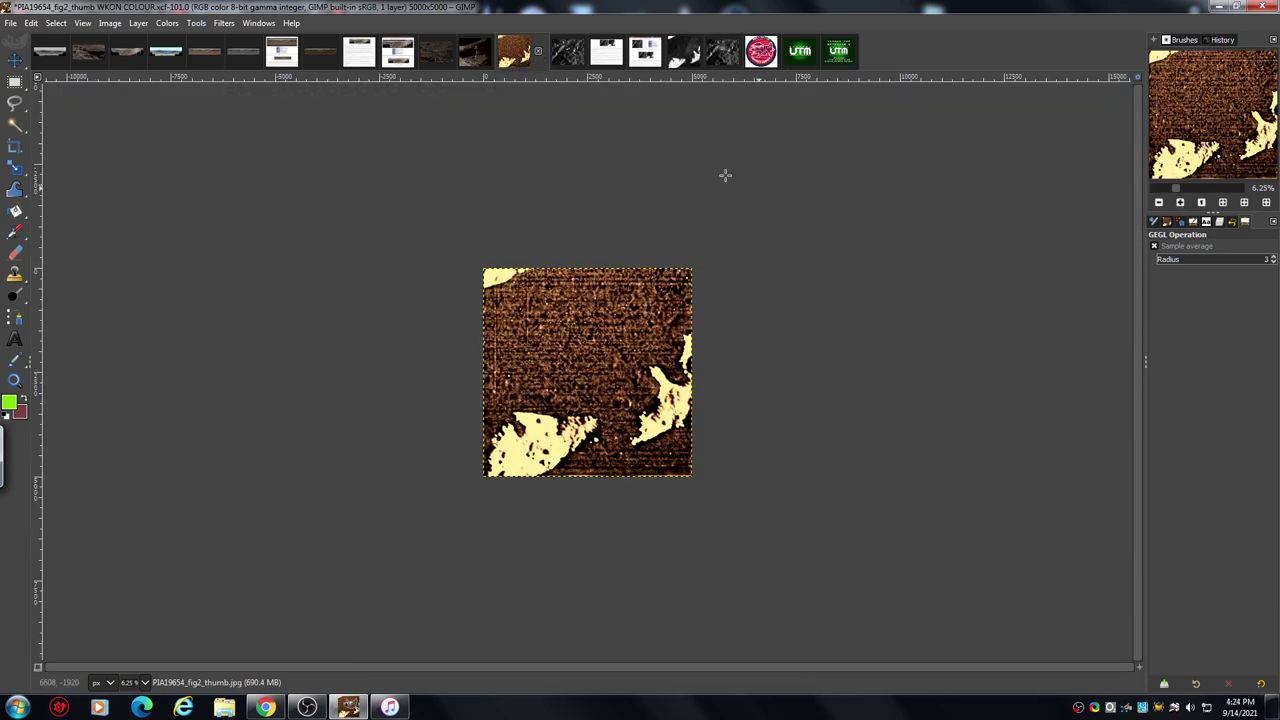
left_click(1180, 203)
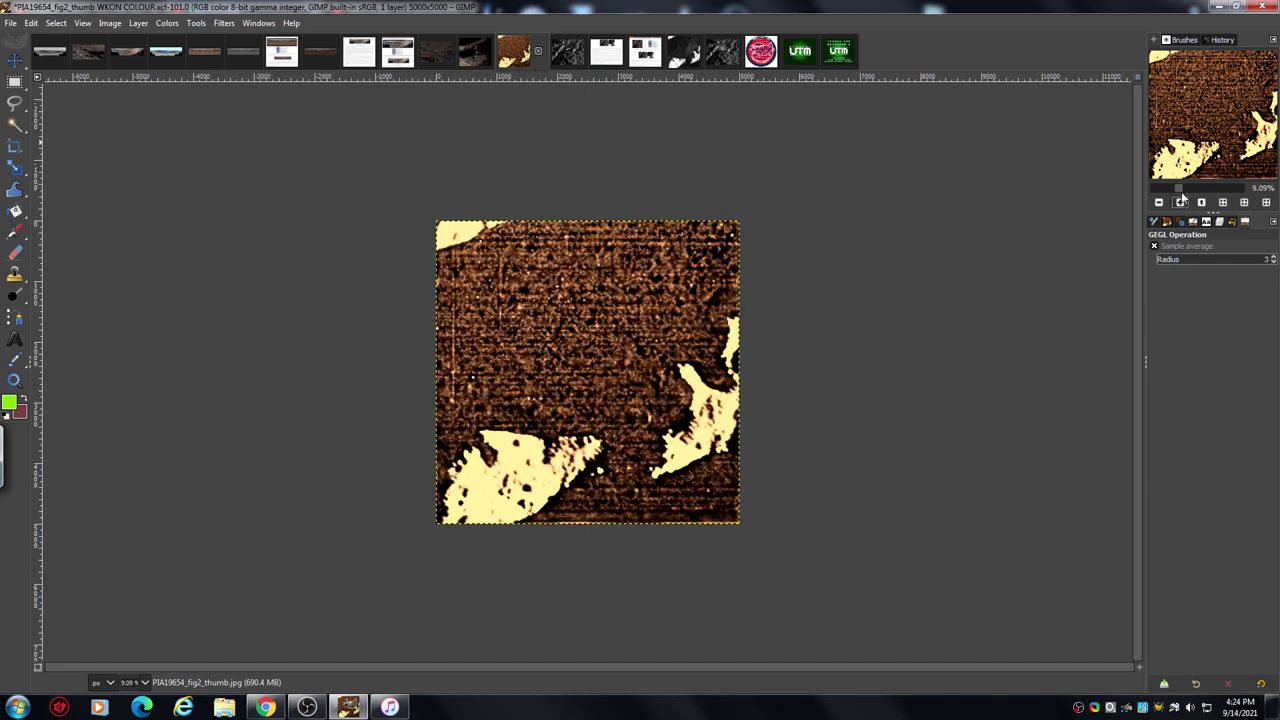
left_click(1180, 203)
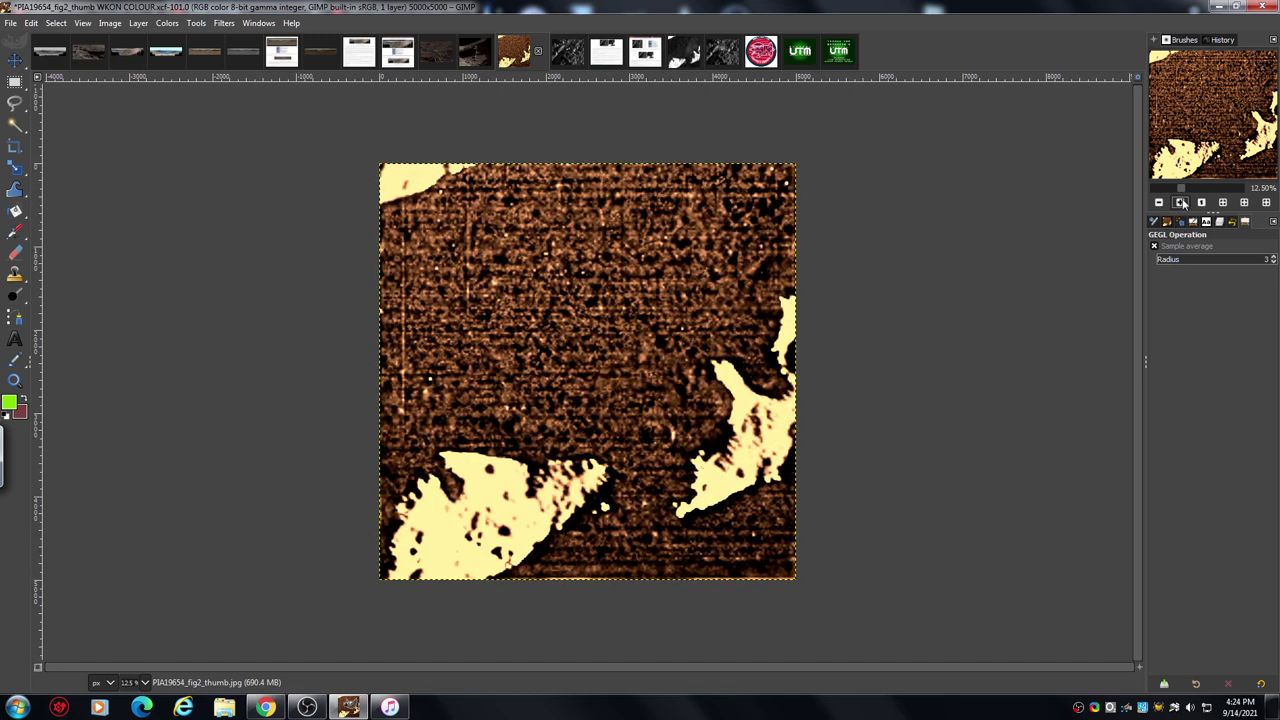
left_click(1180, 203)
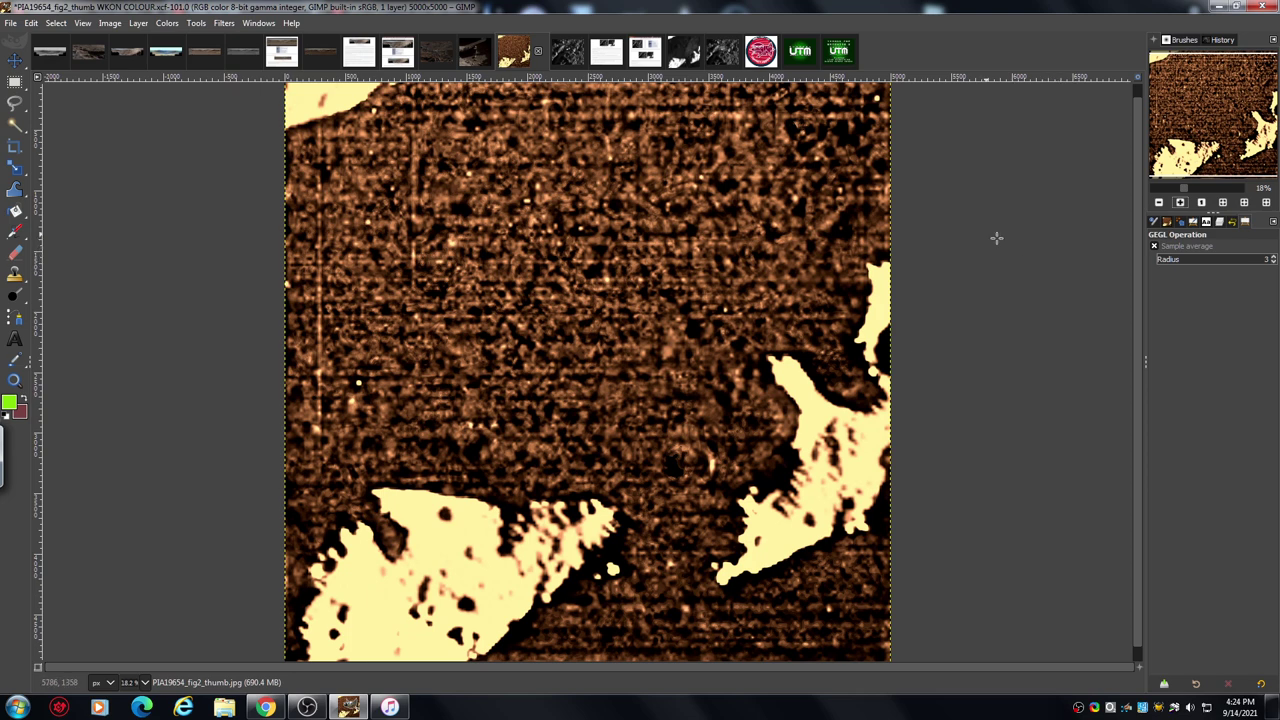
left_click_drag(1137, 241, 1139, 209)
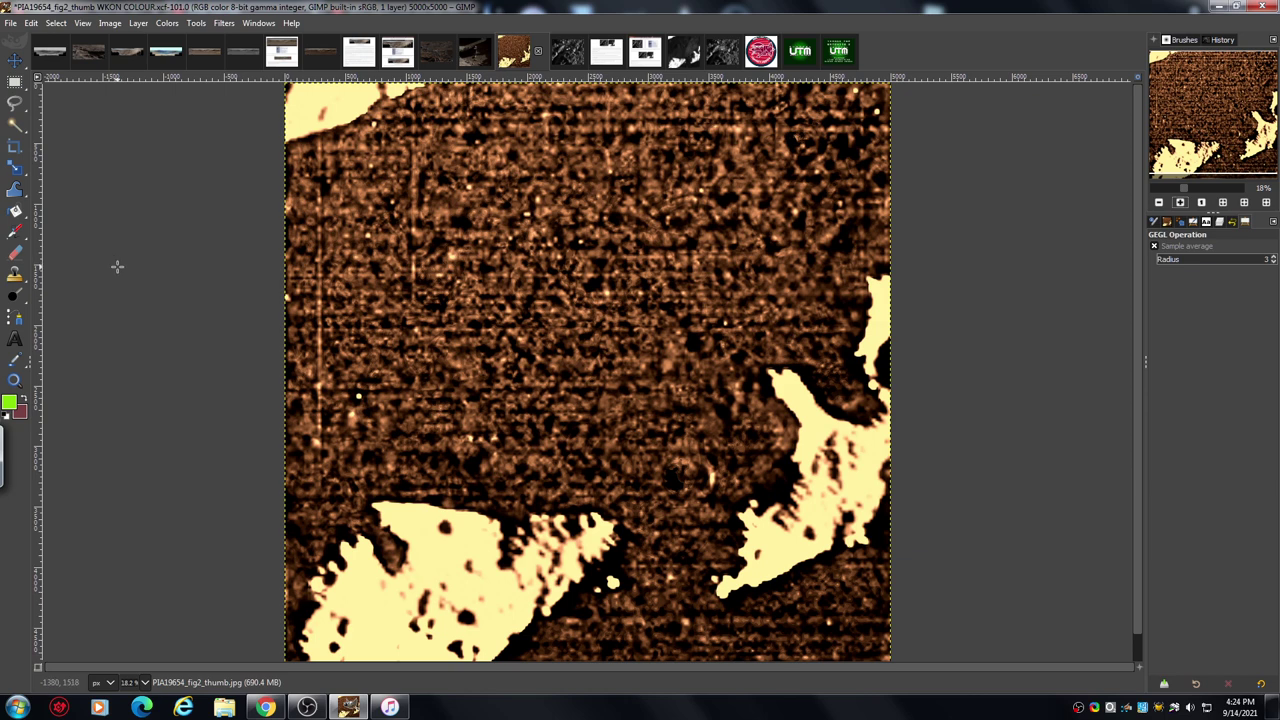
Choose the Dodge/Burn tool with brush size 137 and zoom the colour image to 25%.
left_click(22, 299)
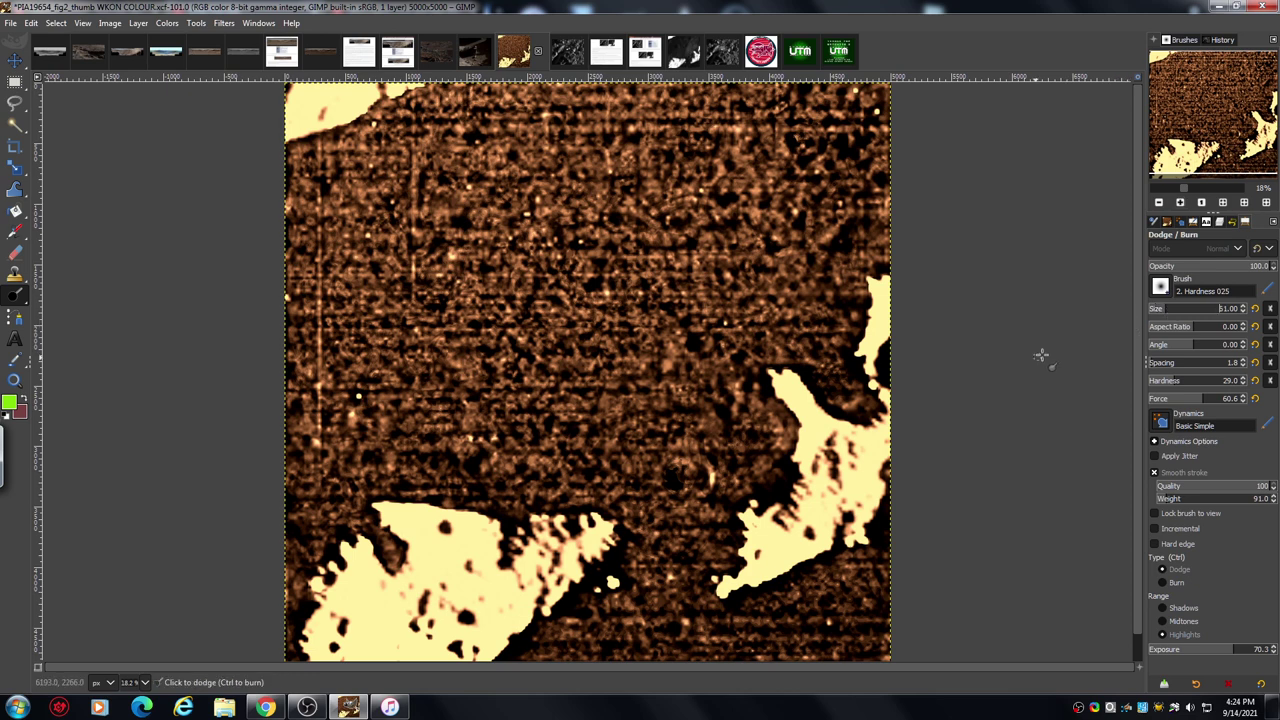
left_click(1174, 310)
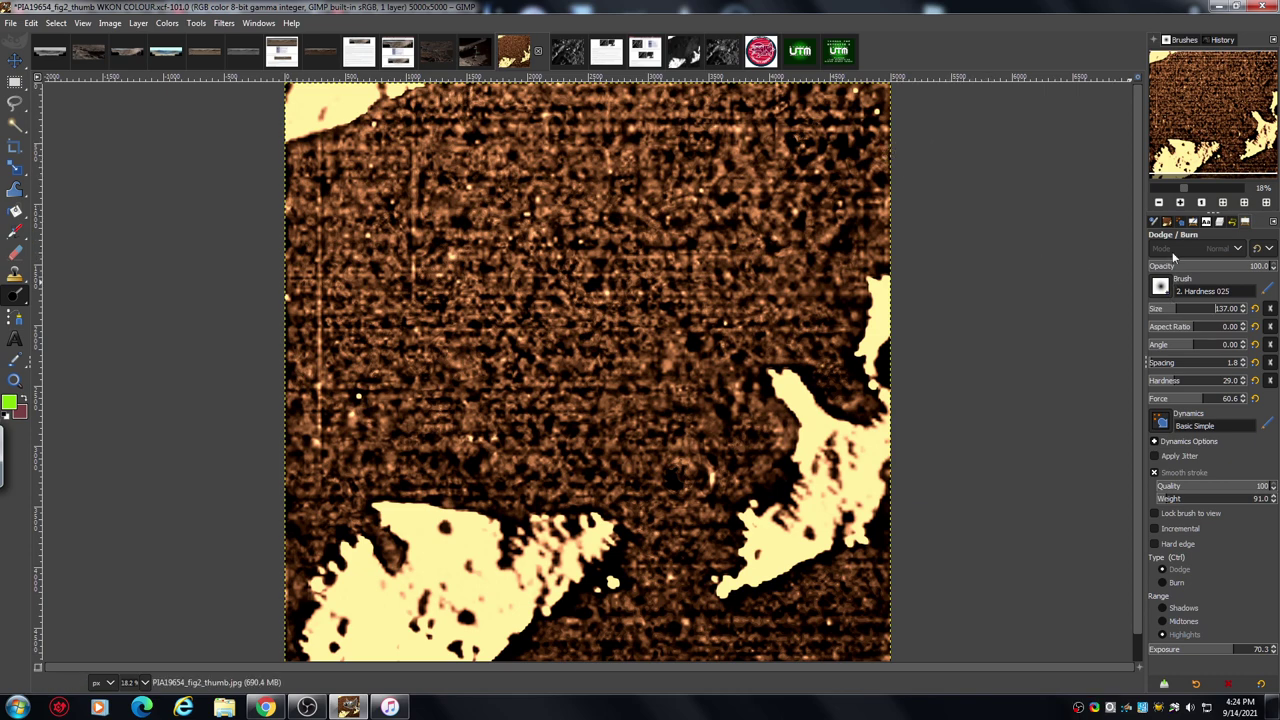
left_click(1180, 203)
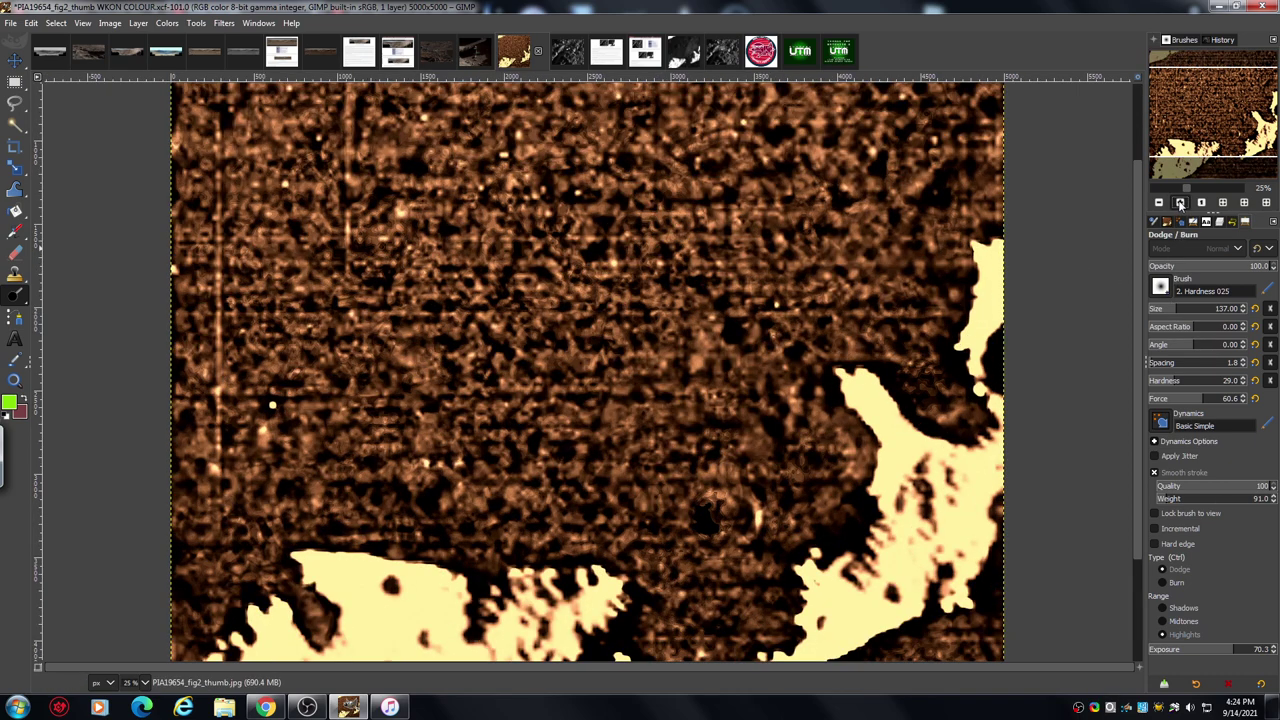
At 33% zoom over the image top, shrink the dodge brush and lighten a spot, then return to 25%.
left_click(1180, 203)
left_click_drag(1200, 112, 1197, 101)
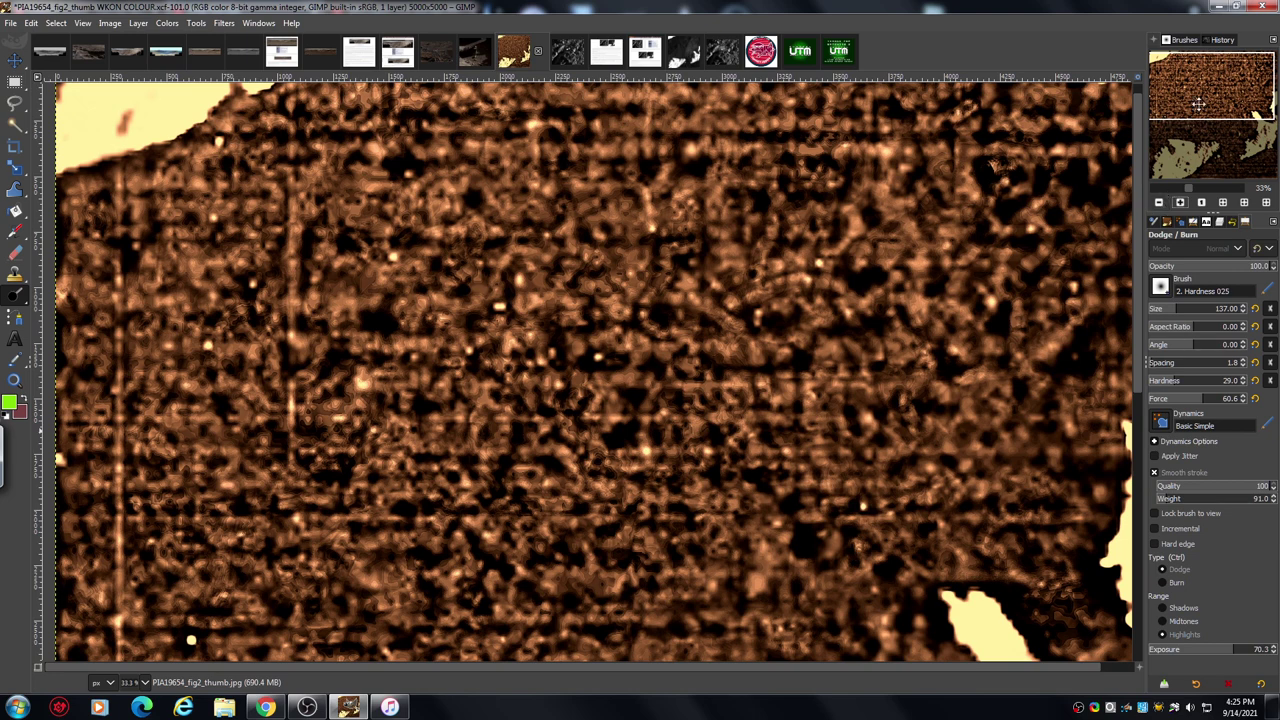
left_click_drag(1198, 103, 1200, 98)
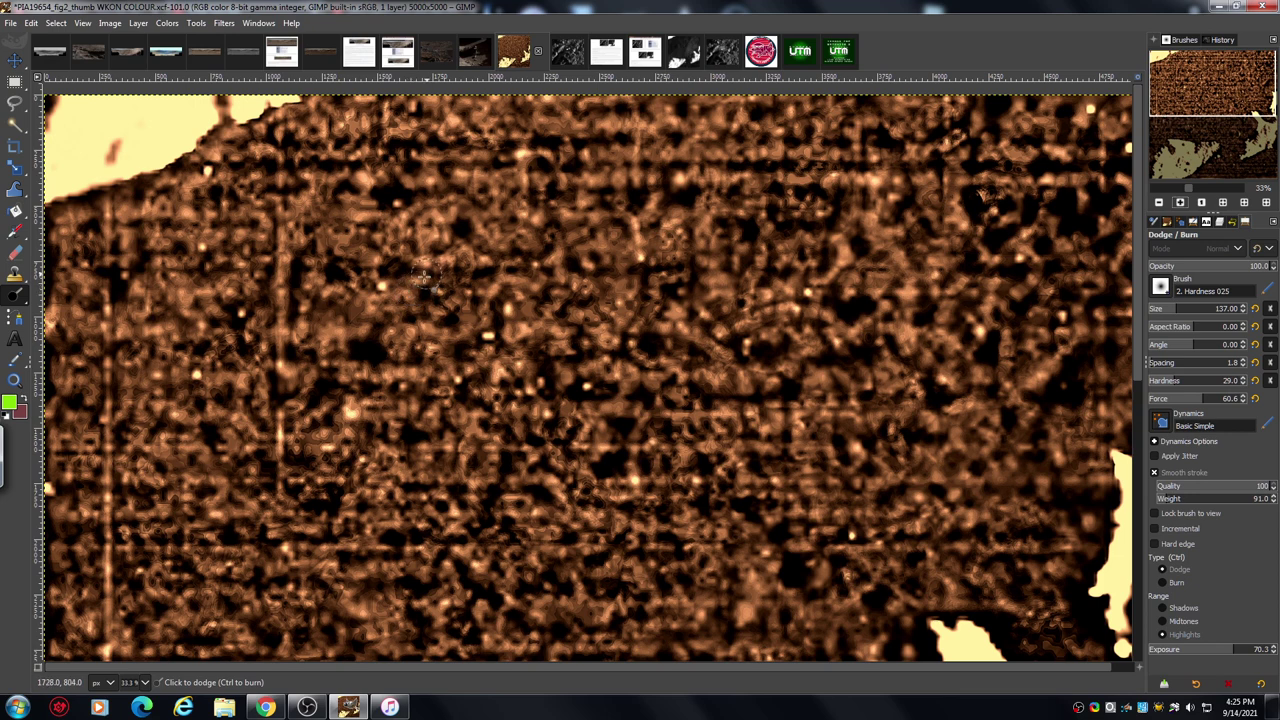
left_click_drag(1172, 315, 1165, 312)
left_click(288, 160)
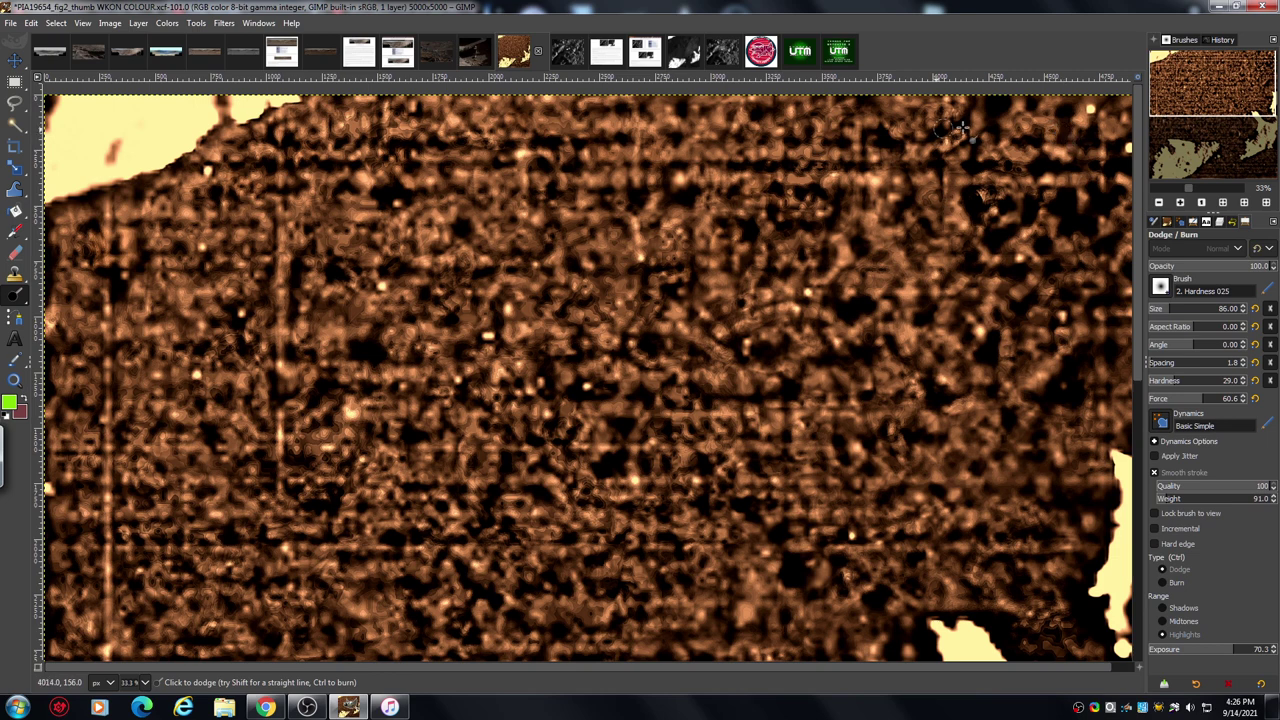
left_click(1159, 203)
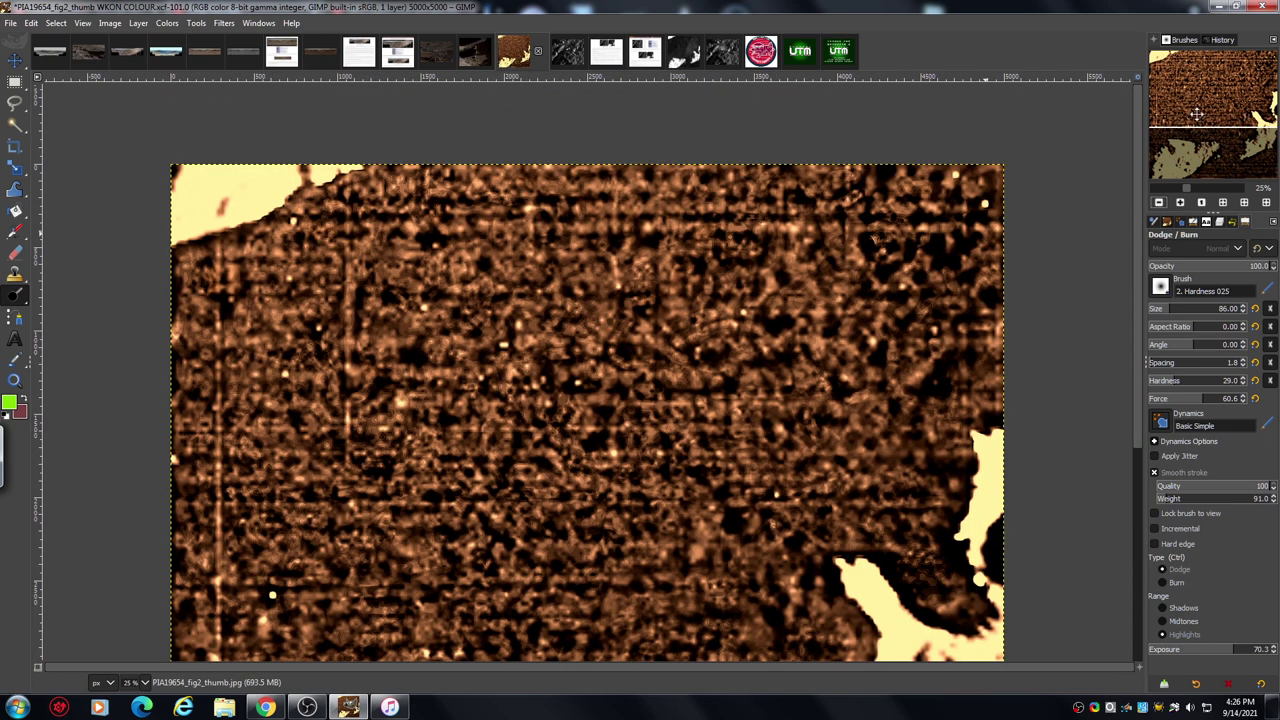
Move the view down to the lower part of the sepia crater surface for further dodging.
left_click_drag(1196, 114, 1195, 119)
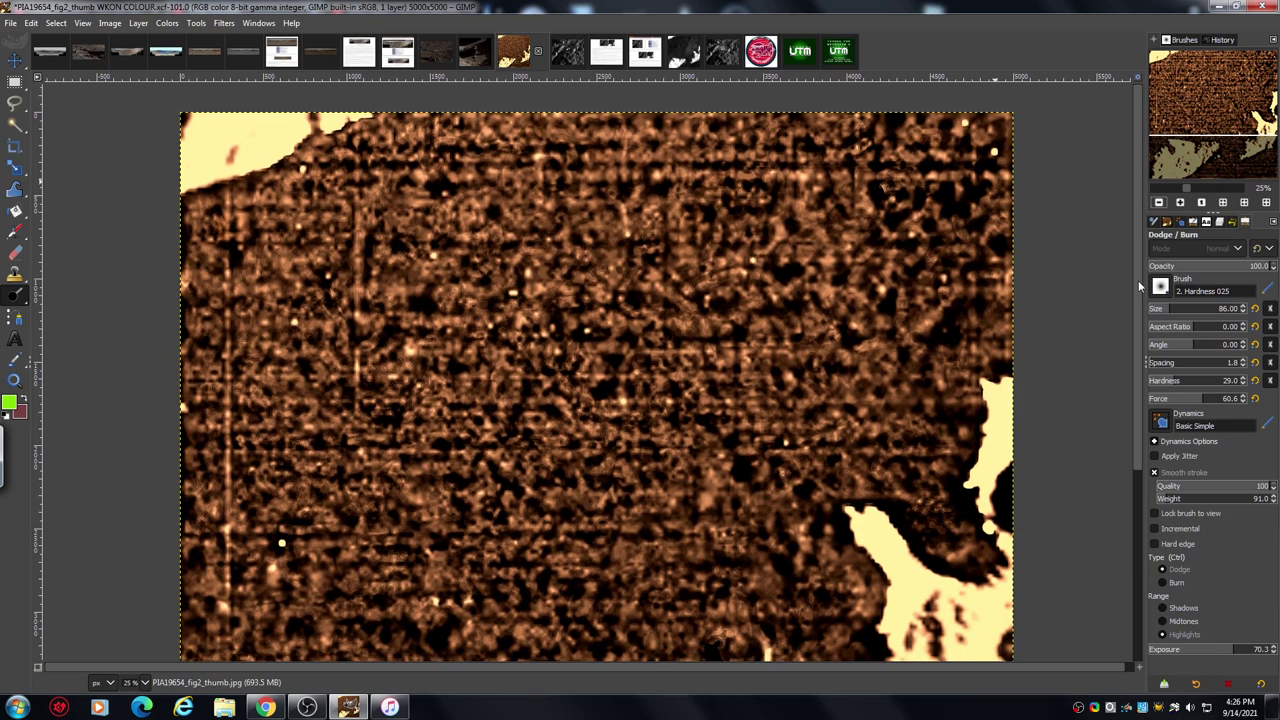
scroll(1137, 276, "down", 2)
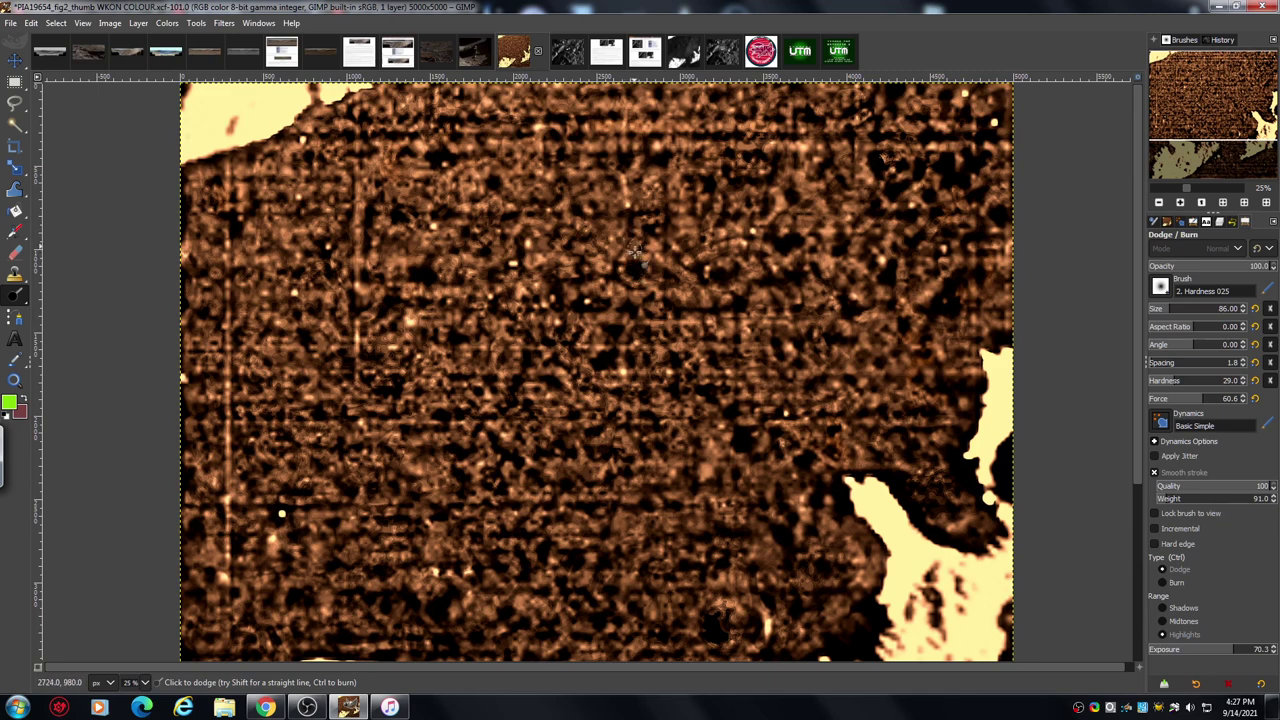
left_click(722, 52)
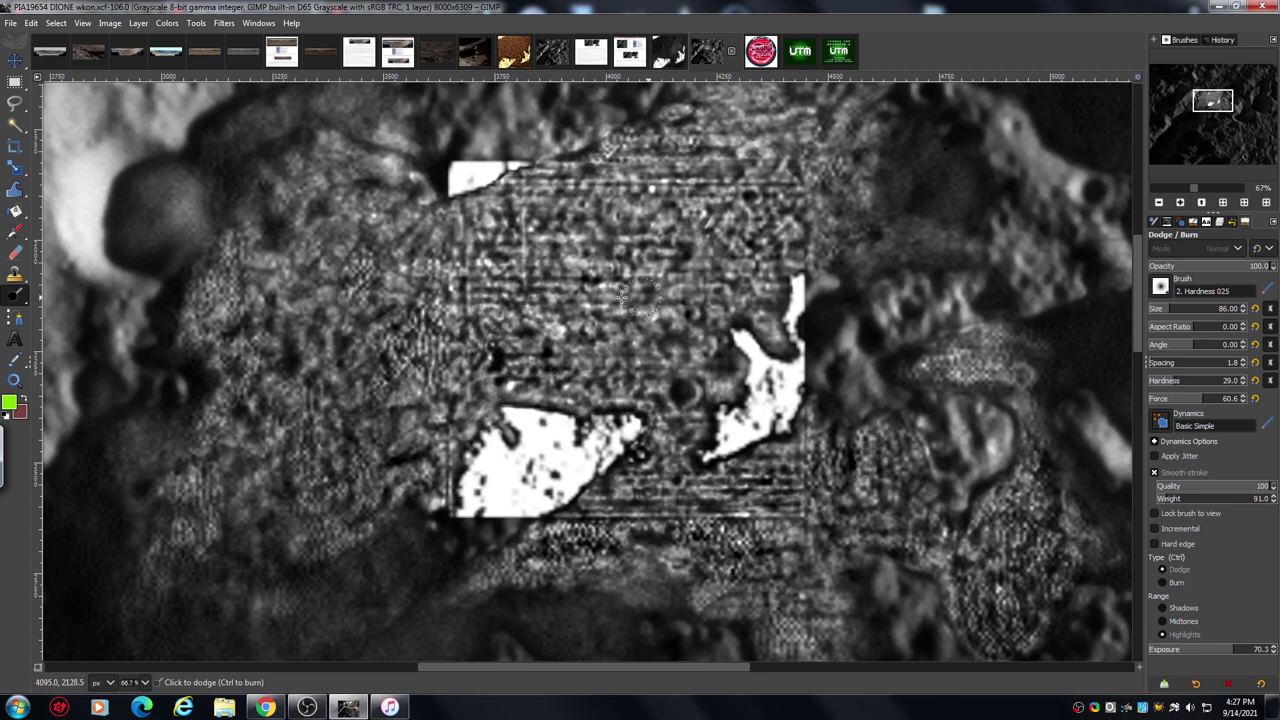
left_click(1180, 203)
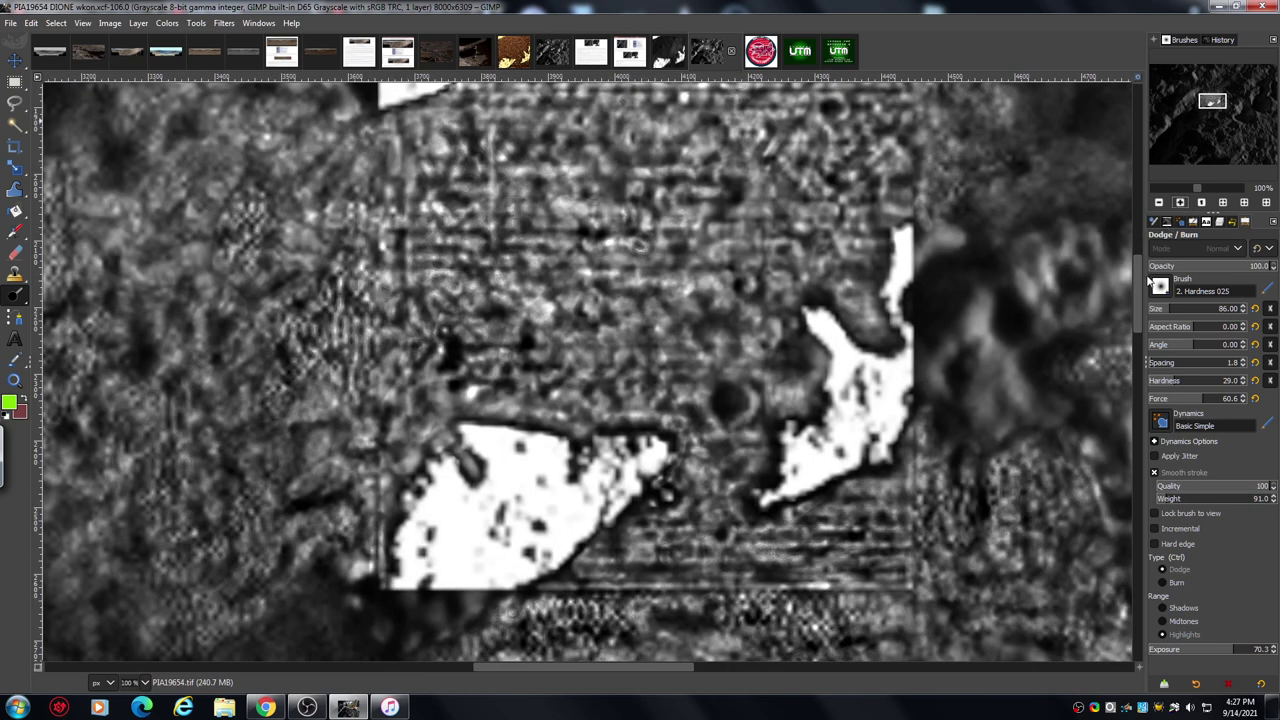
left_click_drag(1140, 298, 1133, 283)
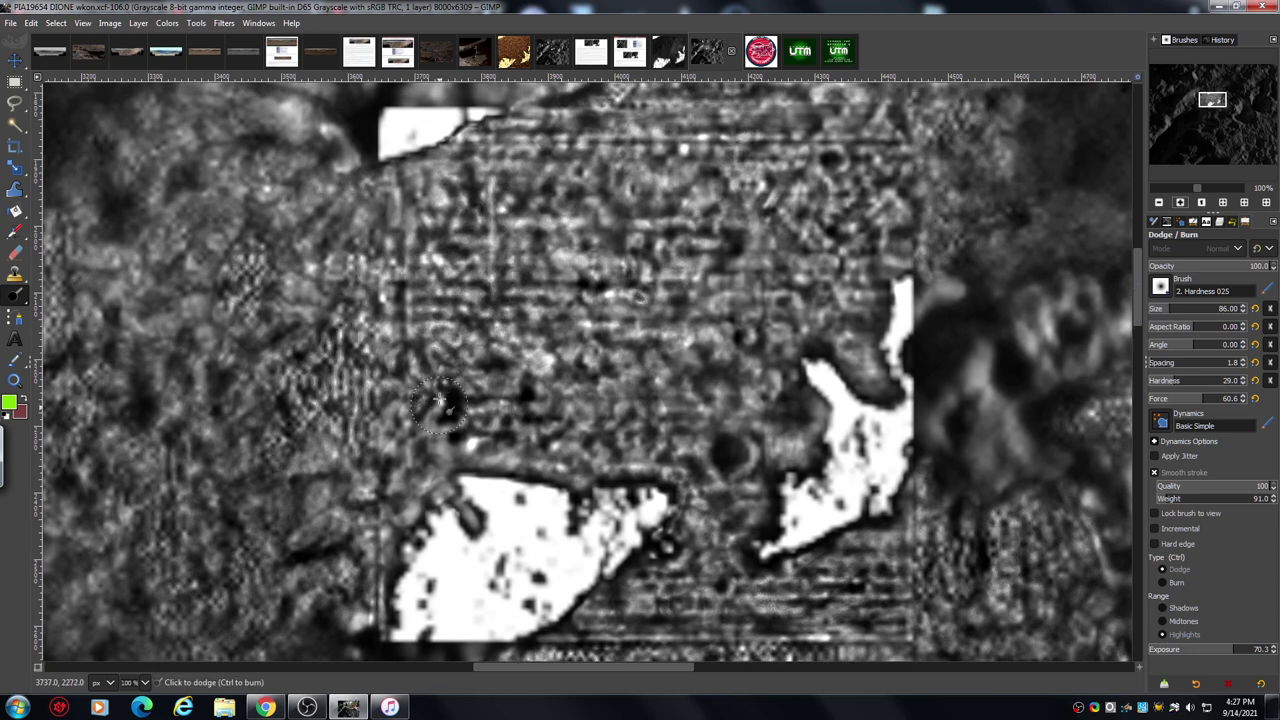
left_click(510, 54)
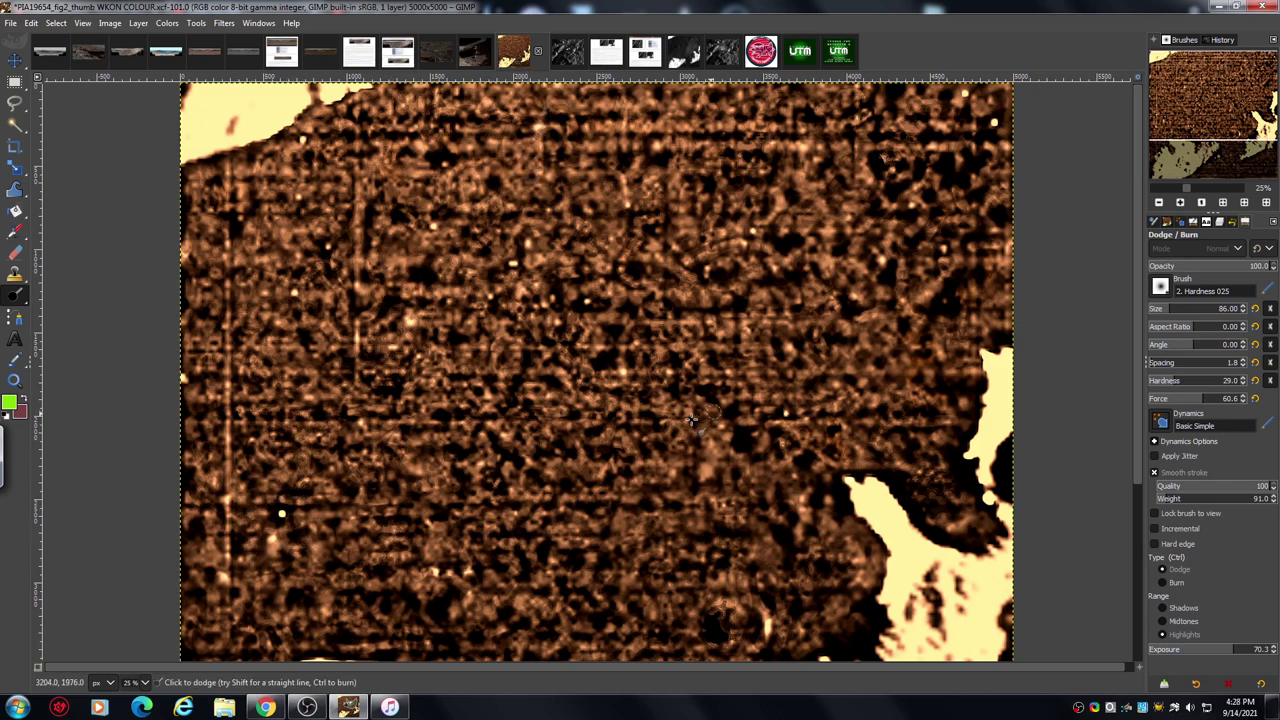
Scroll down the sepia image, then switch to the grayscale PIA19654 DIONE wkon image for comparison.
scroll(1134, 326, "down", 1)
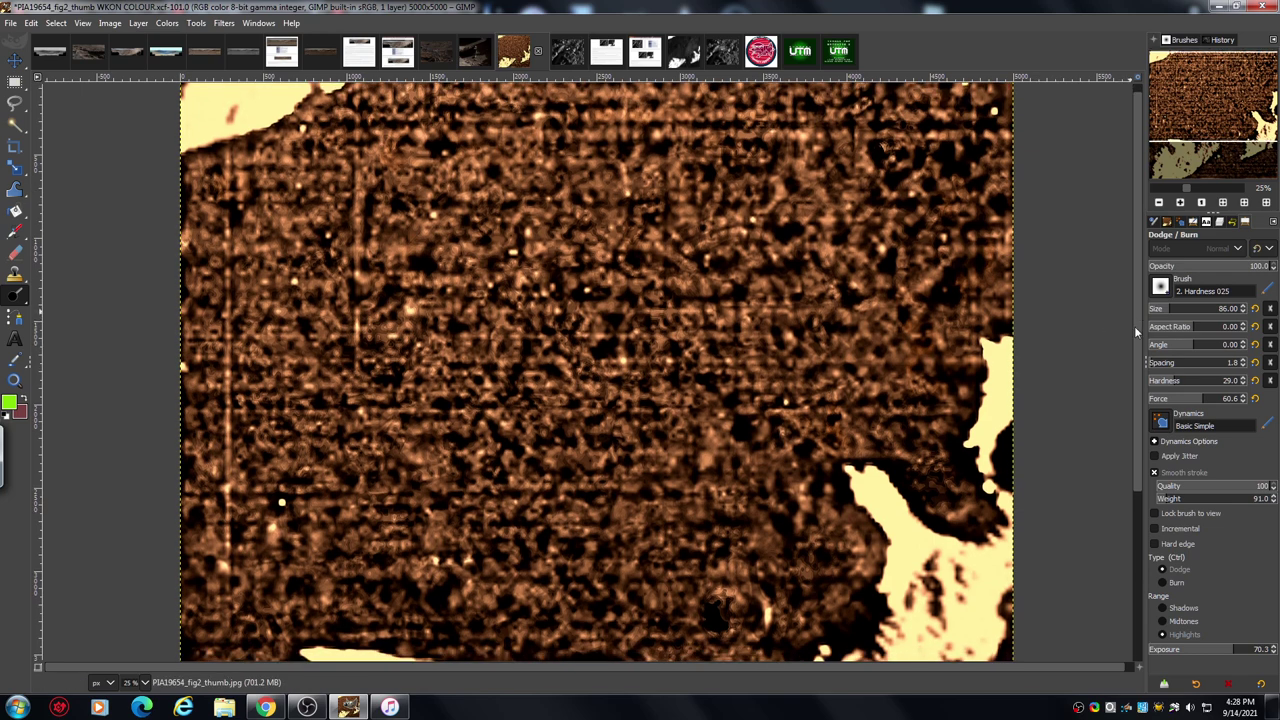
scroll(1134, 330, "down", 1)
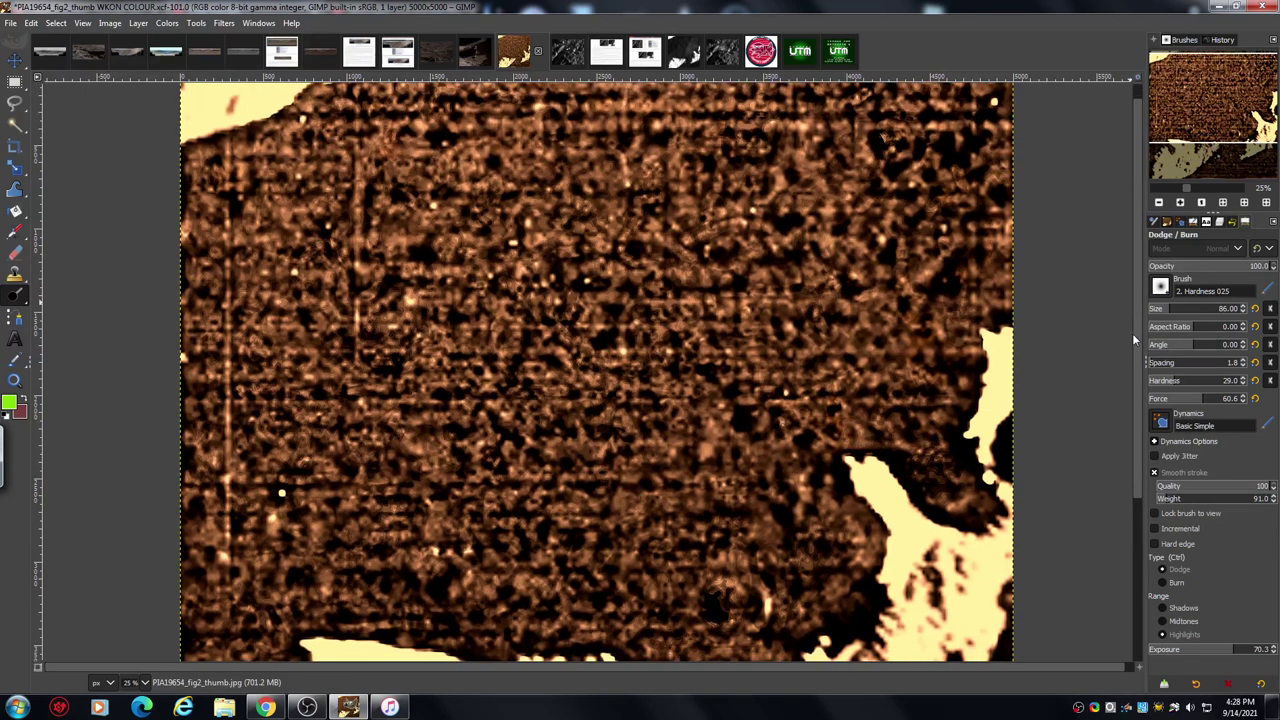
scroll(1132, 340, "down", 5)
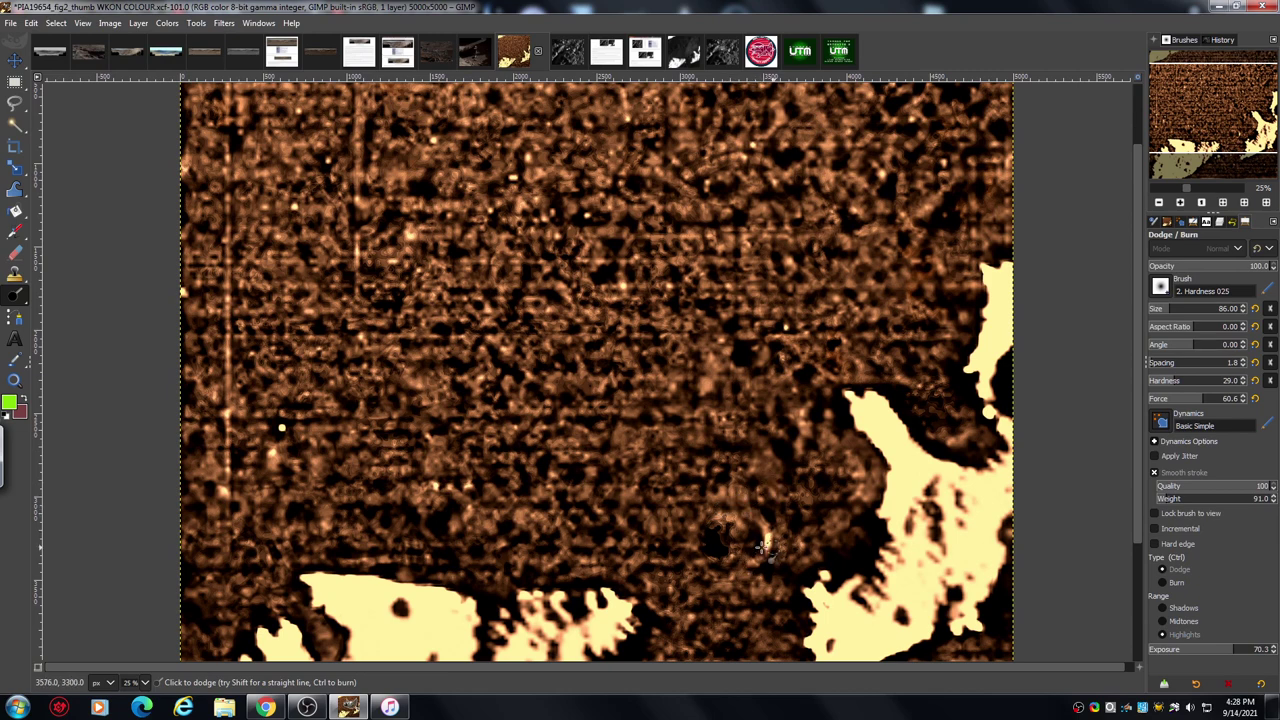
left_click(724, 55)
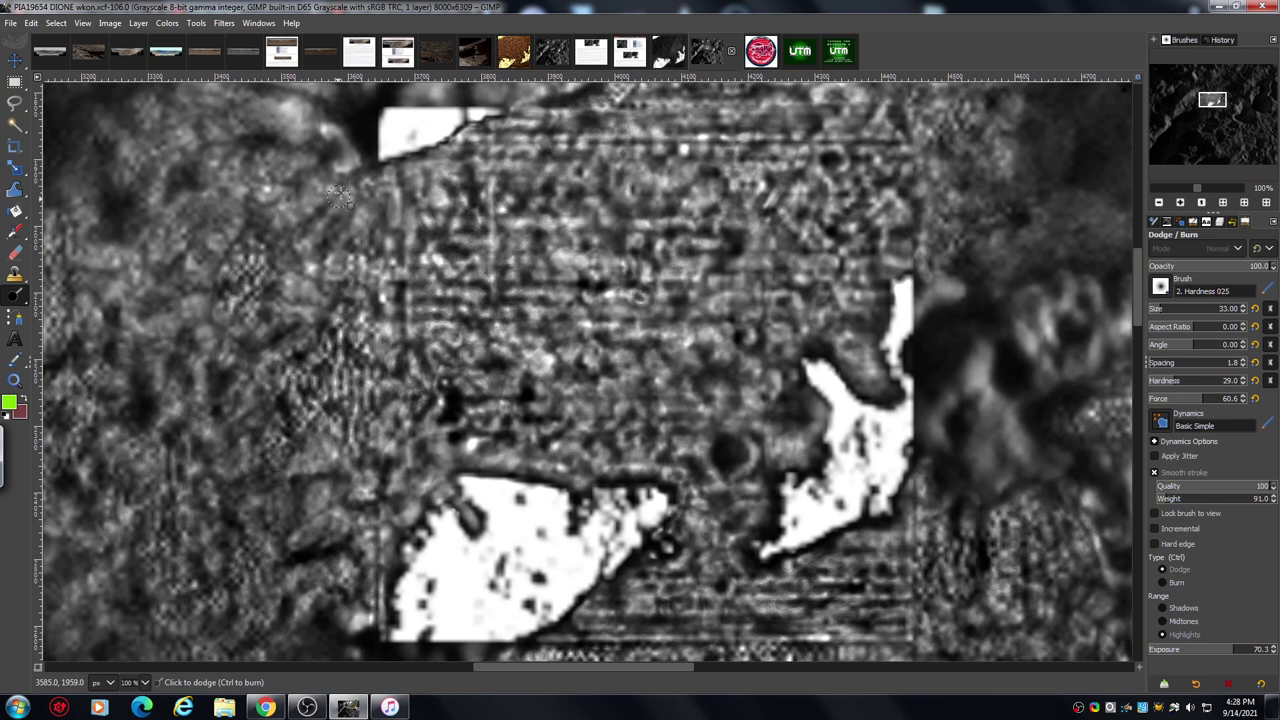
Dodge a spot beside the top white patch on DIONE, then dodge the sepia image's lower-left area.
left_click(388, 182)
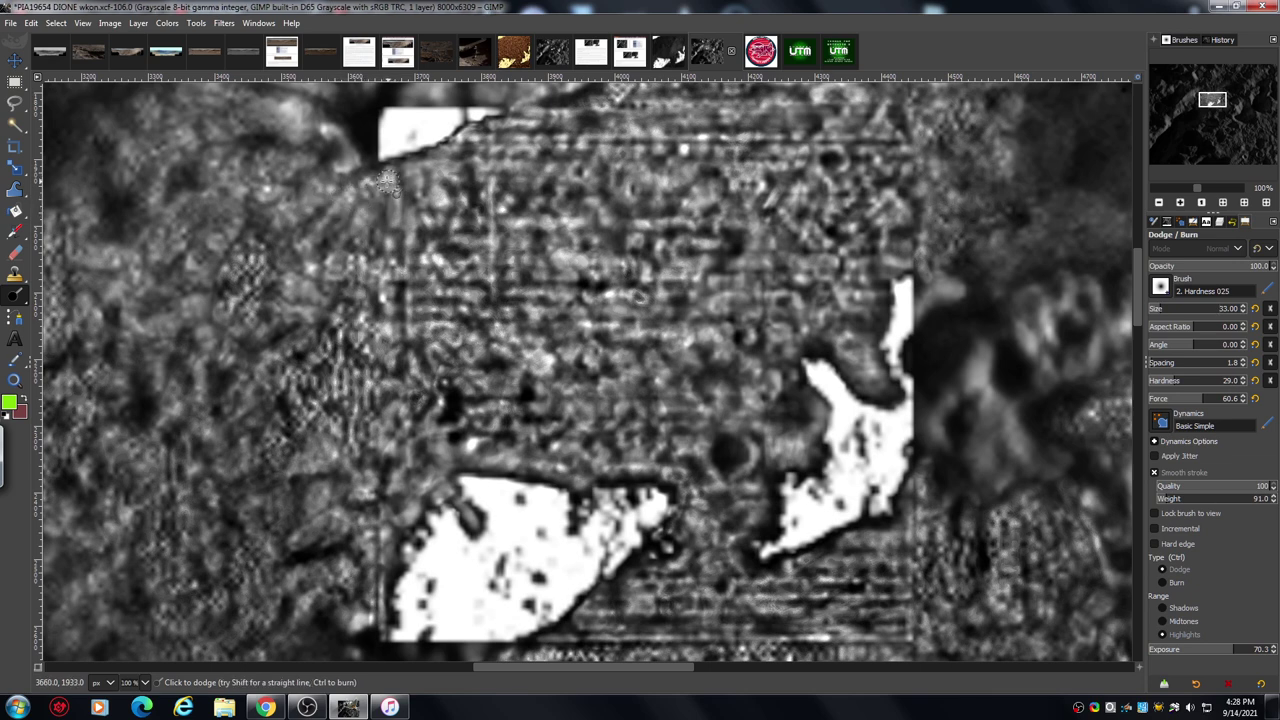
left_click(514, 54)
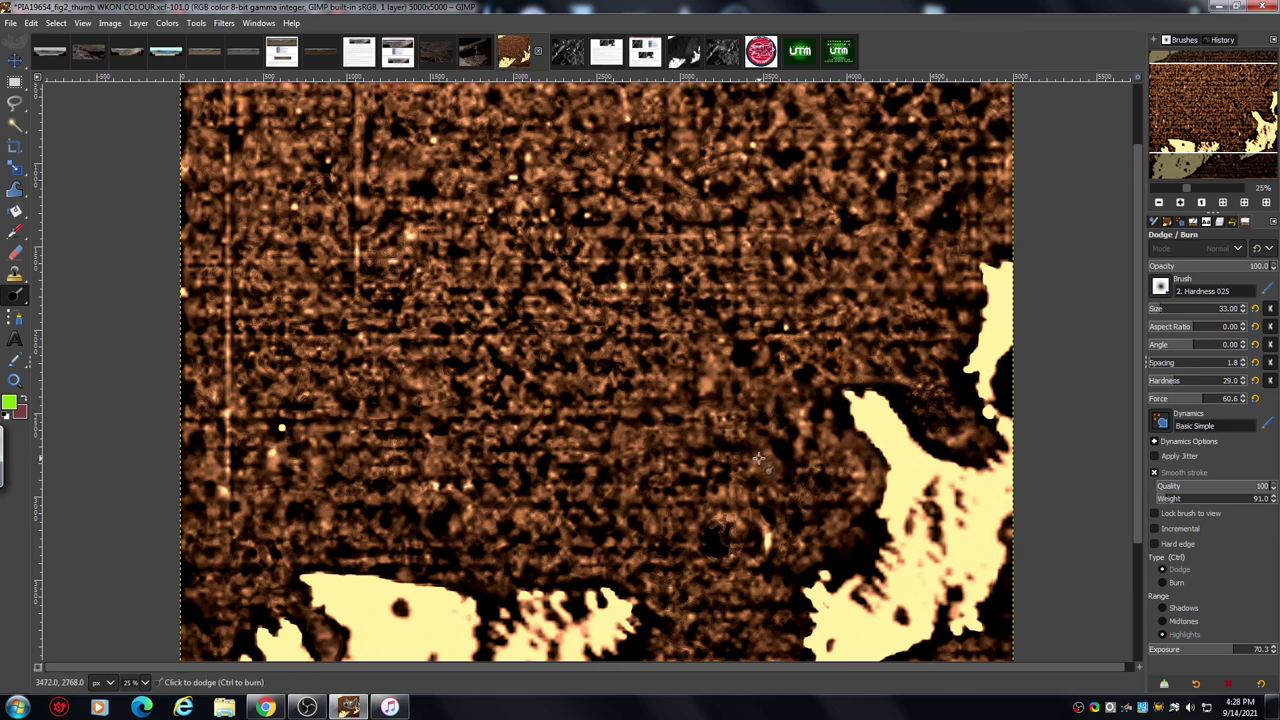
left_click(313, 485)
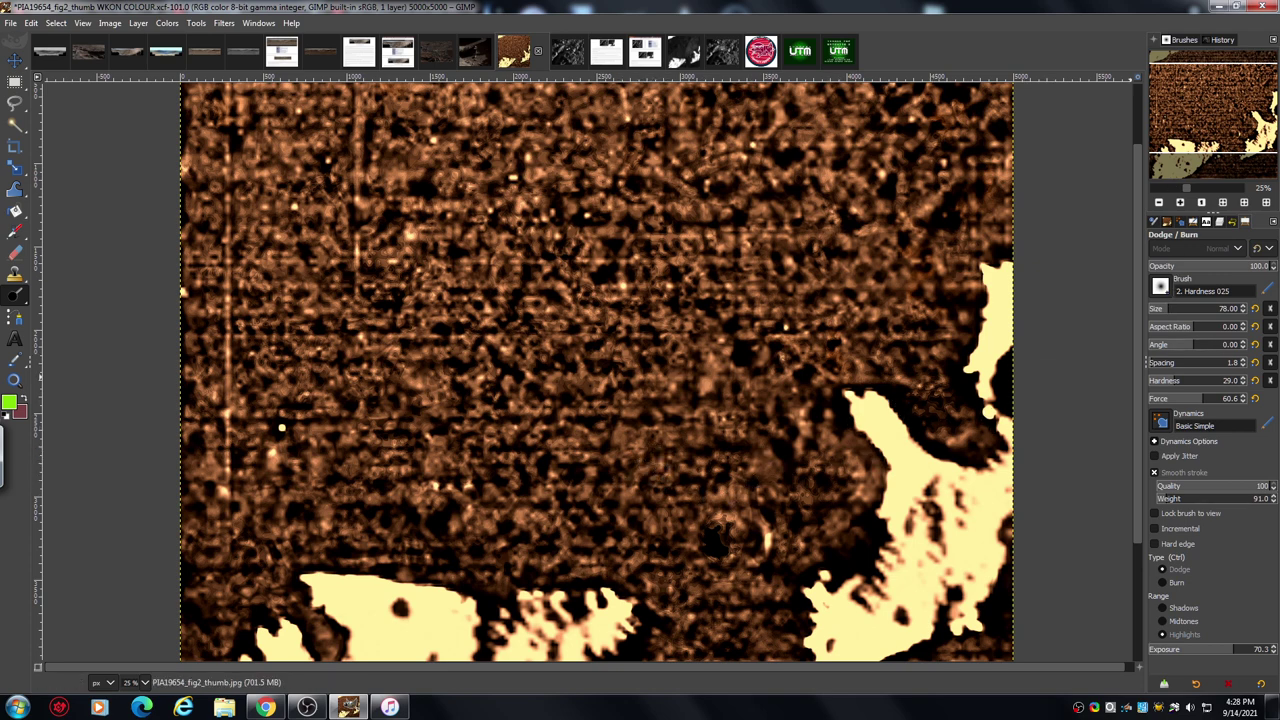
Zoom from 25% to 33% and beyond to inspect a patch of the dark cratered terrain.
scroll(1060, 253, "down", 3)
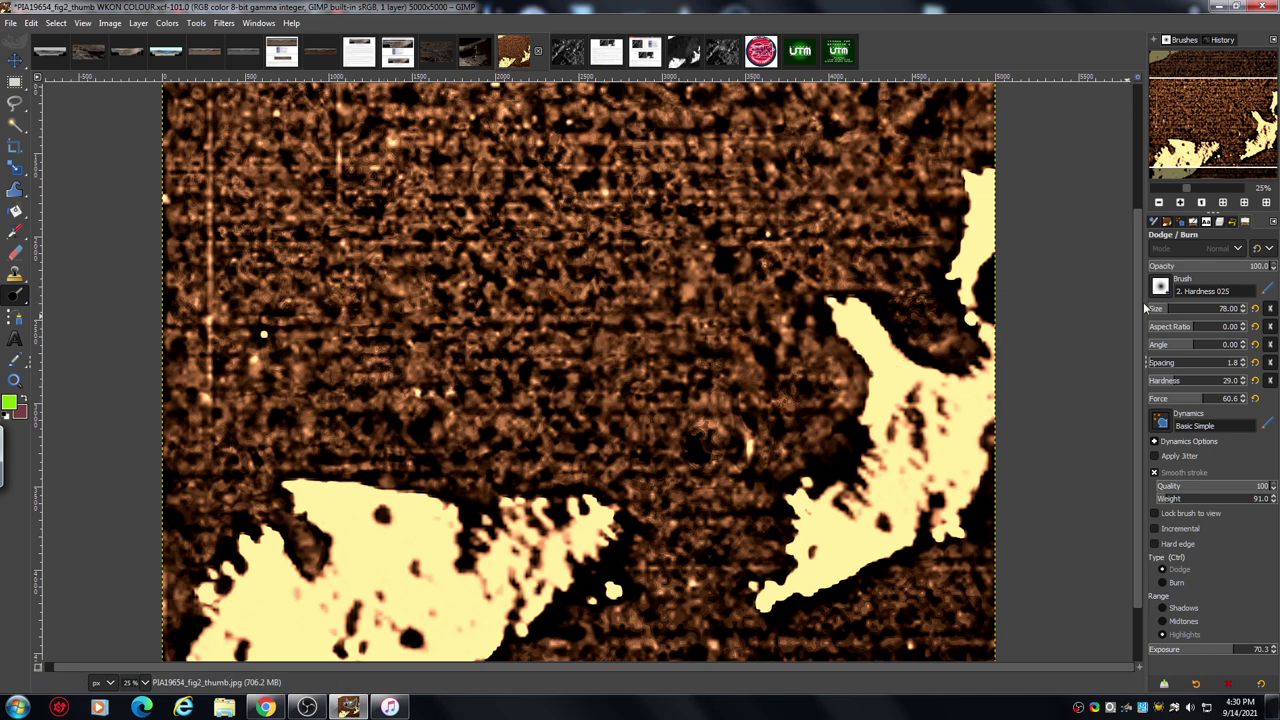
scroll(1137, 285, "down", 1)
scroll(1136, 300, "down", 2)
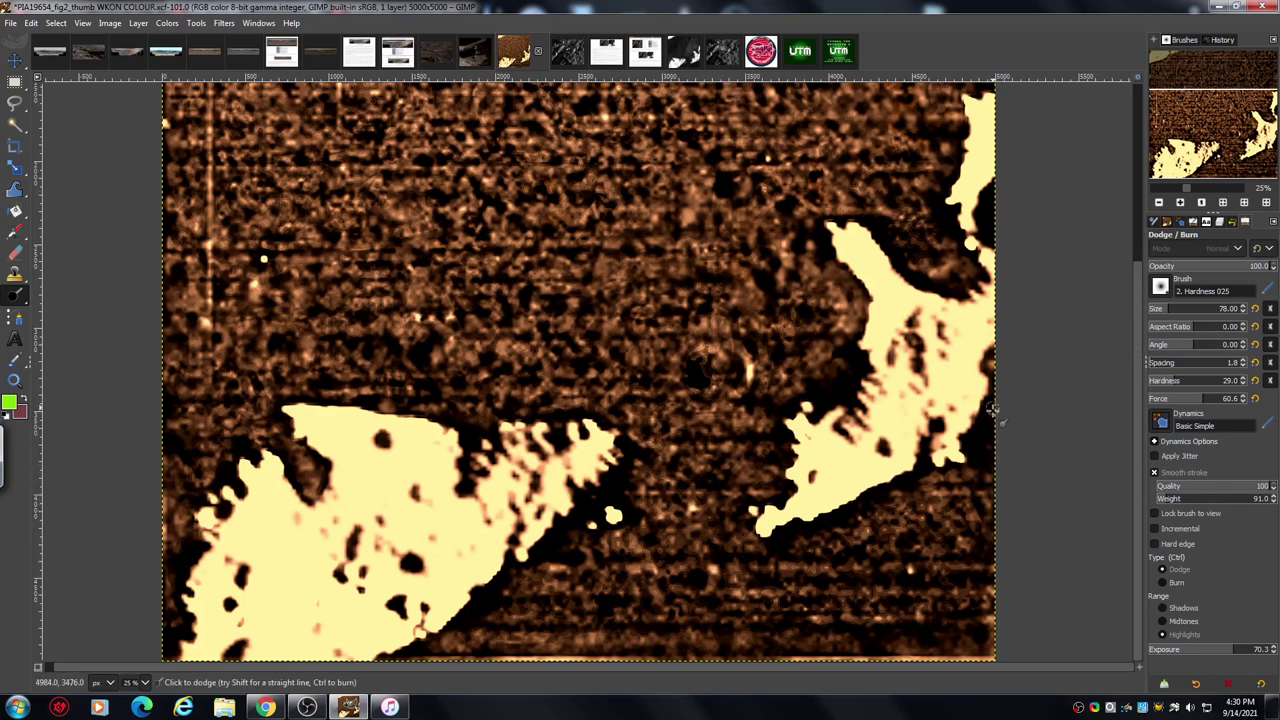
left_click(1180, 203)
left_click(1180, 203)
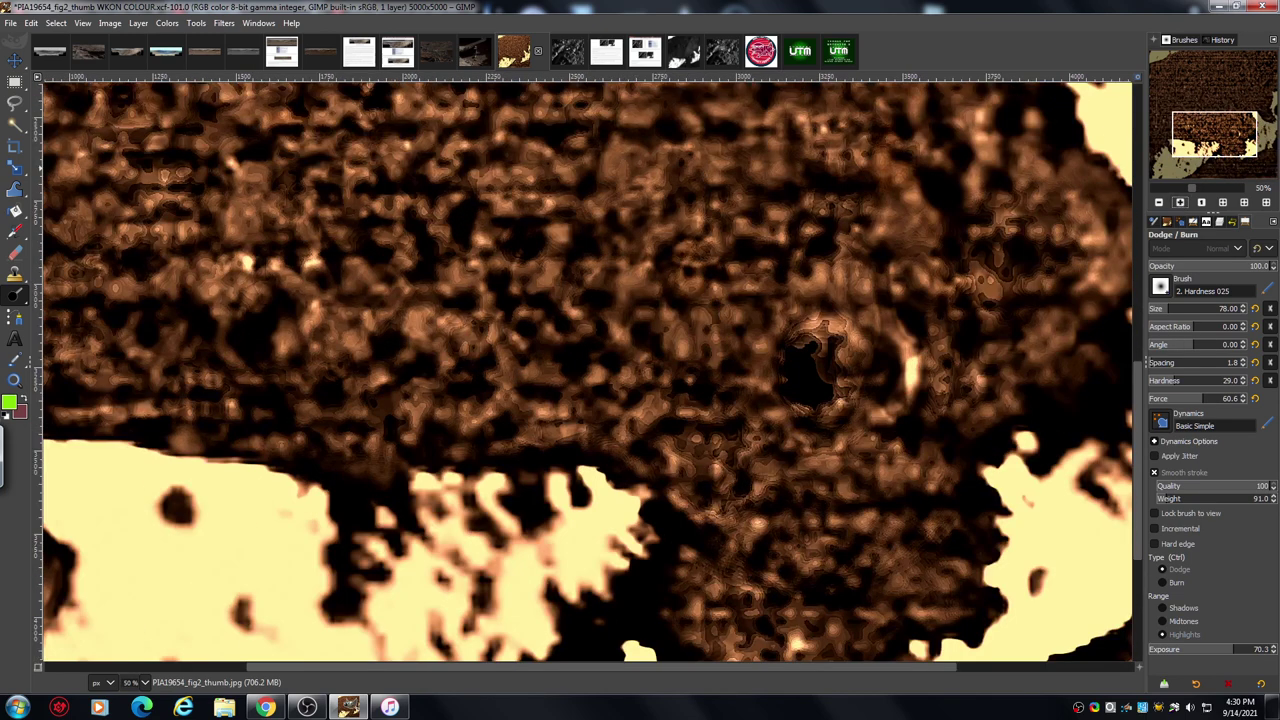
left_click_drag(1204, 136, 1210, 151)
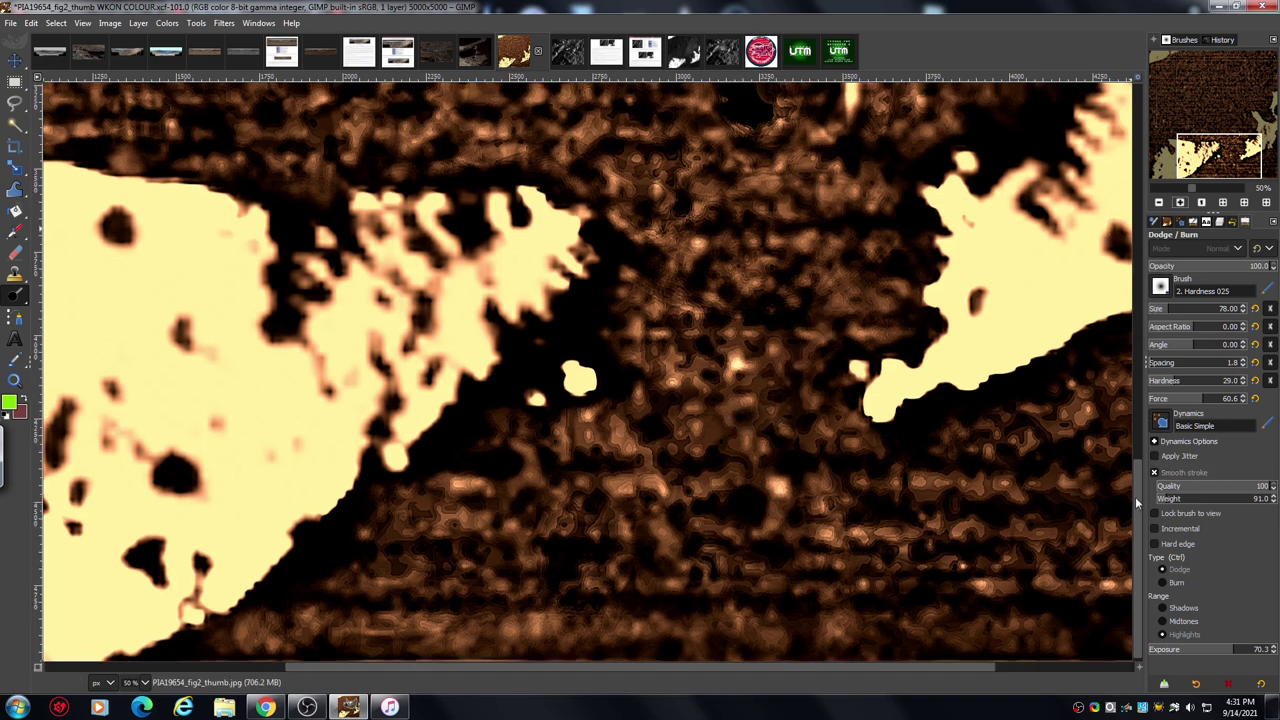
Dodge-brighten more of the speckled brown texture across the central crater surface, then zoom out.
left_click_drag(1135, 496, 1124, 368)
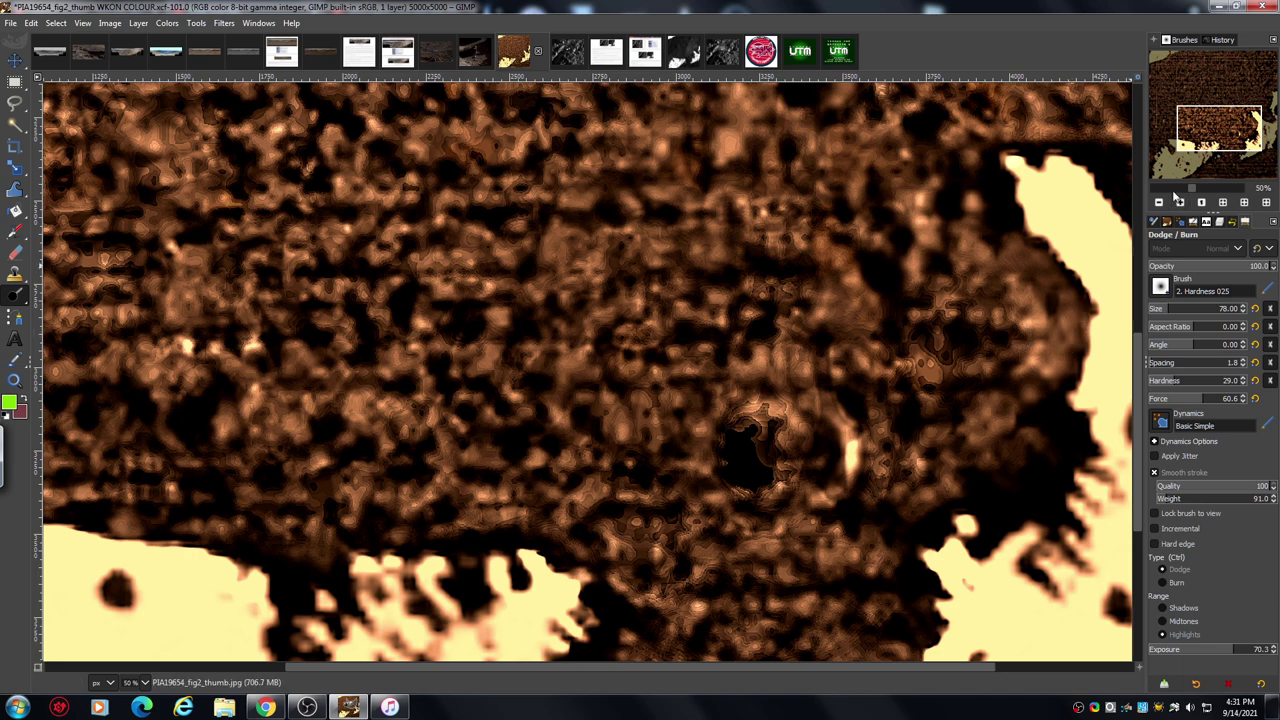
left_click_drag(880, 668, 628, 688)
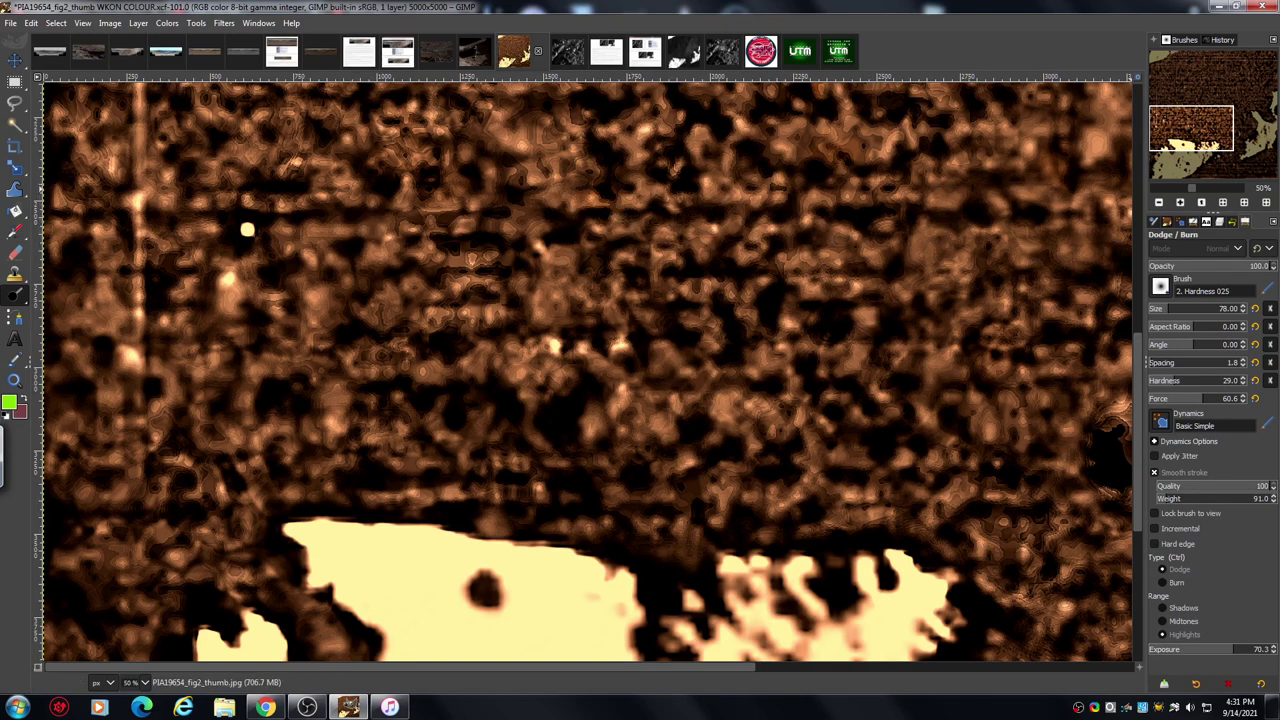
left_click(1159, 203)
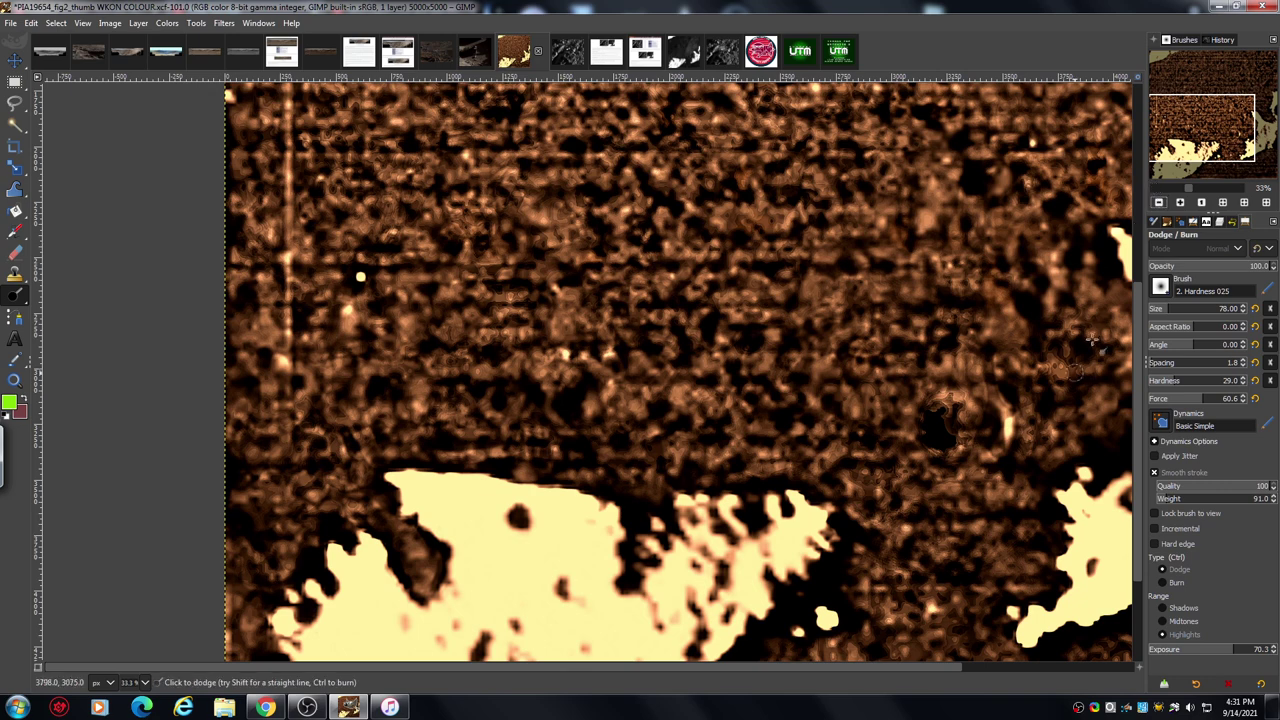
scroll(872, 667, "right", 3)
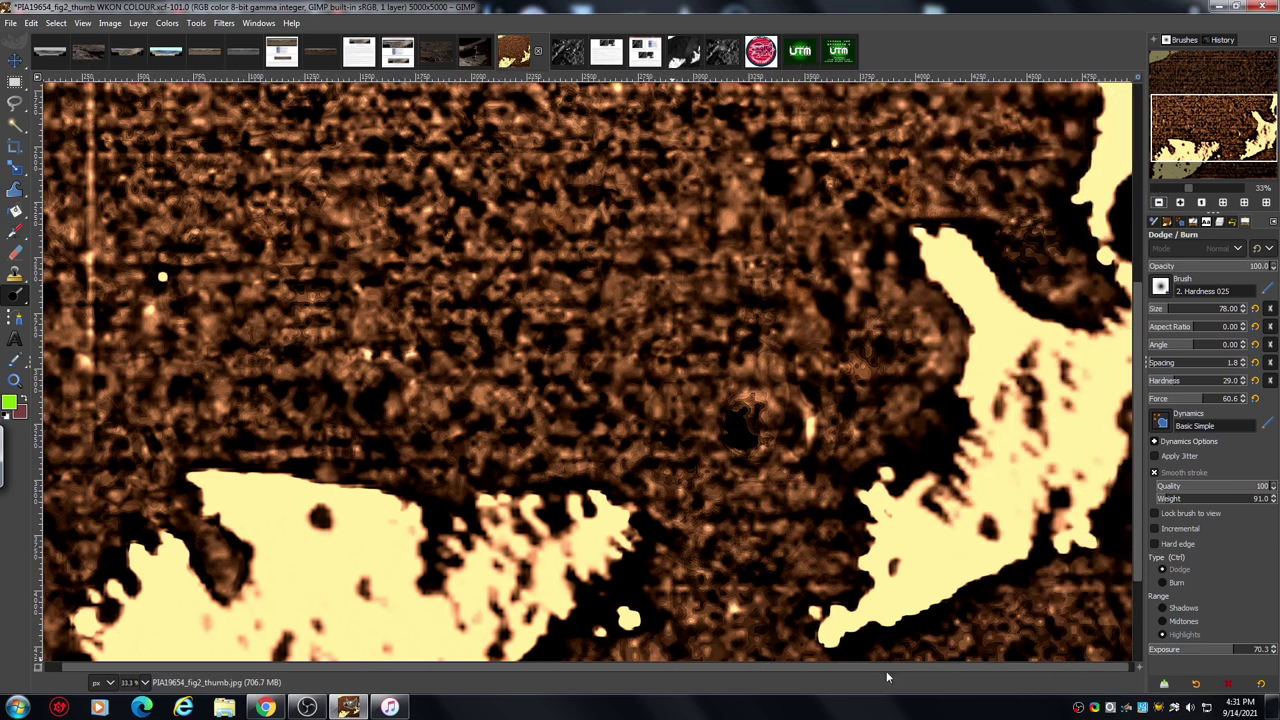
left_click_drag(1138, 314, 1144, 212)
left_click(1159, 202)
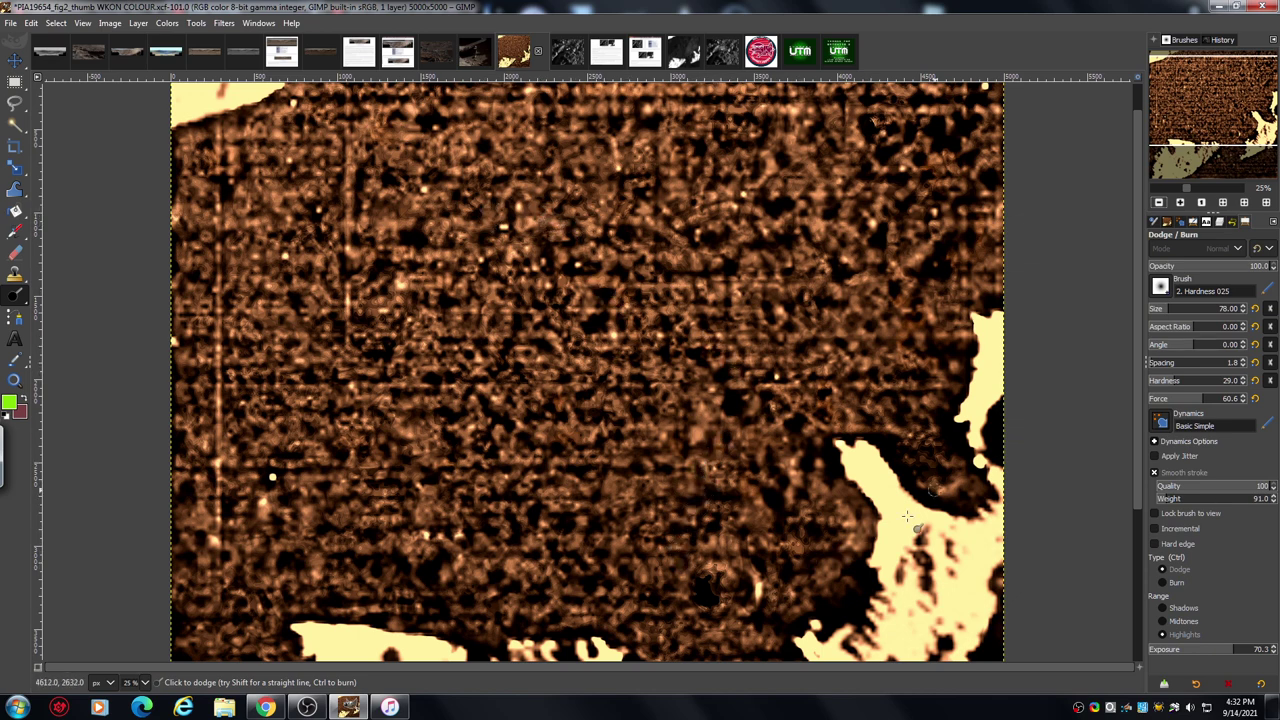
left_click_drag(1137, 350, 1126, 458)
Zoom in on the dark terrain around the central crater to dodge it further.
left_click(1180, 203)
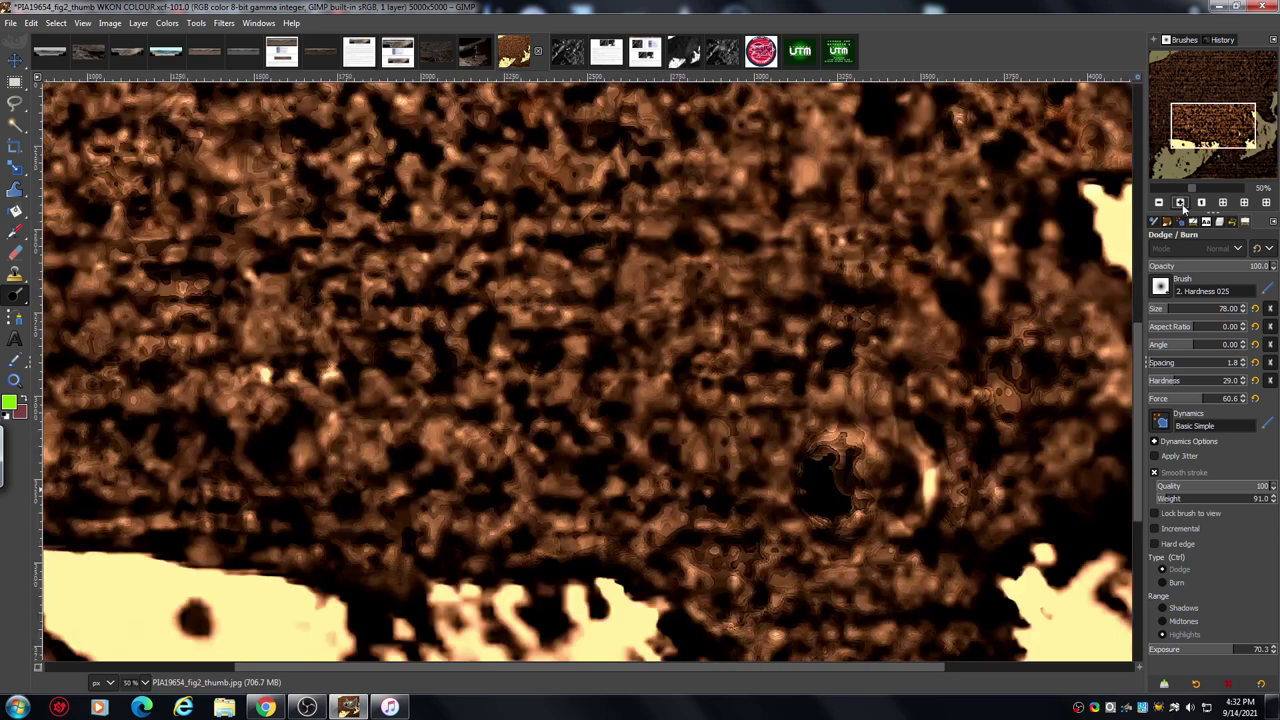
scroll(380, 358, "down", 3)
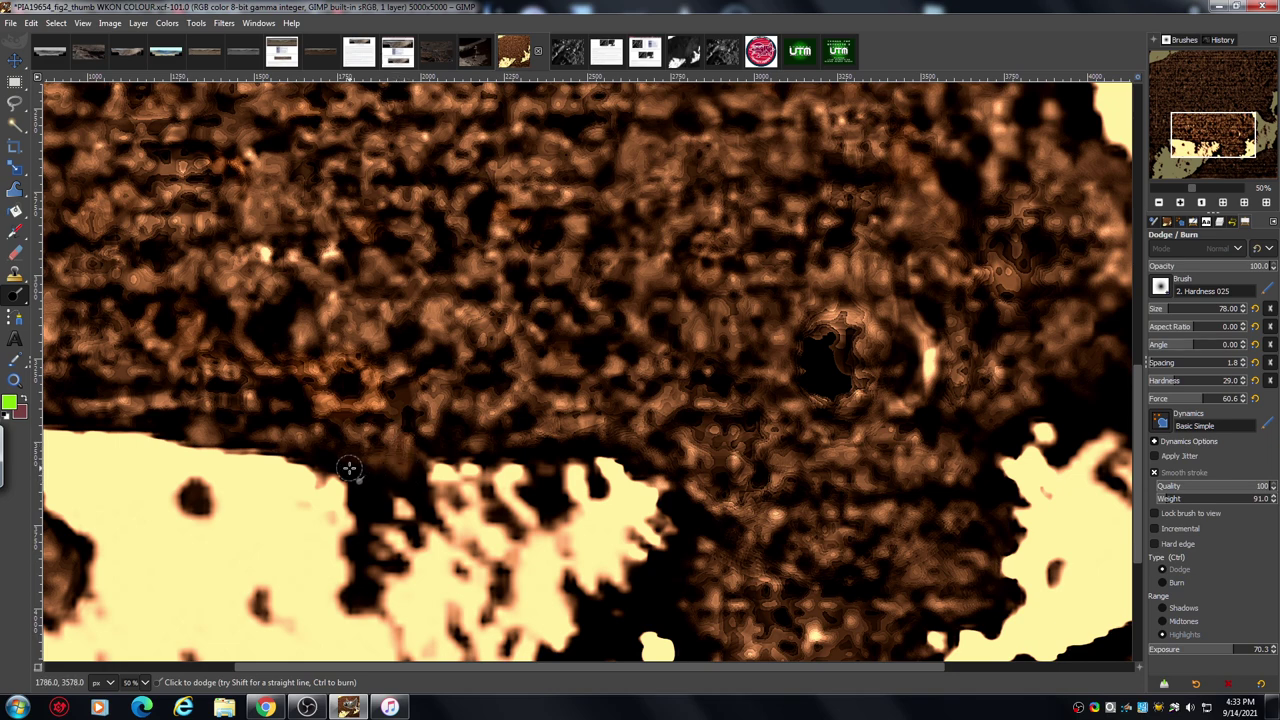
Zoom back out to 25%, then switch to the 729×711 Cassini-Huygens mission logo image.
left_click(1161, 203)
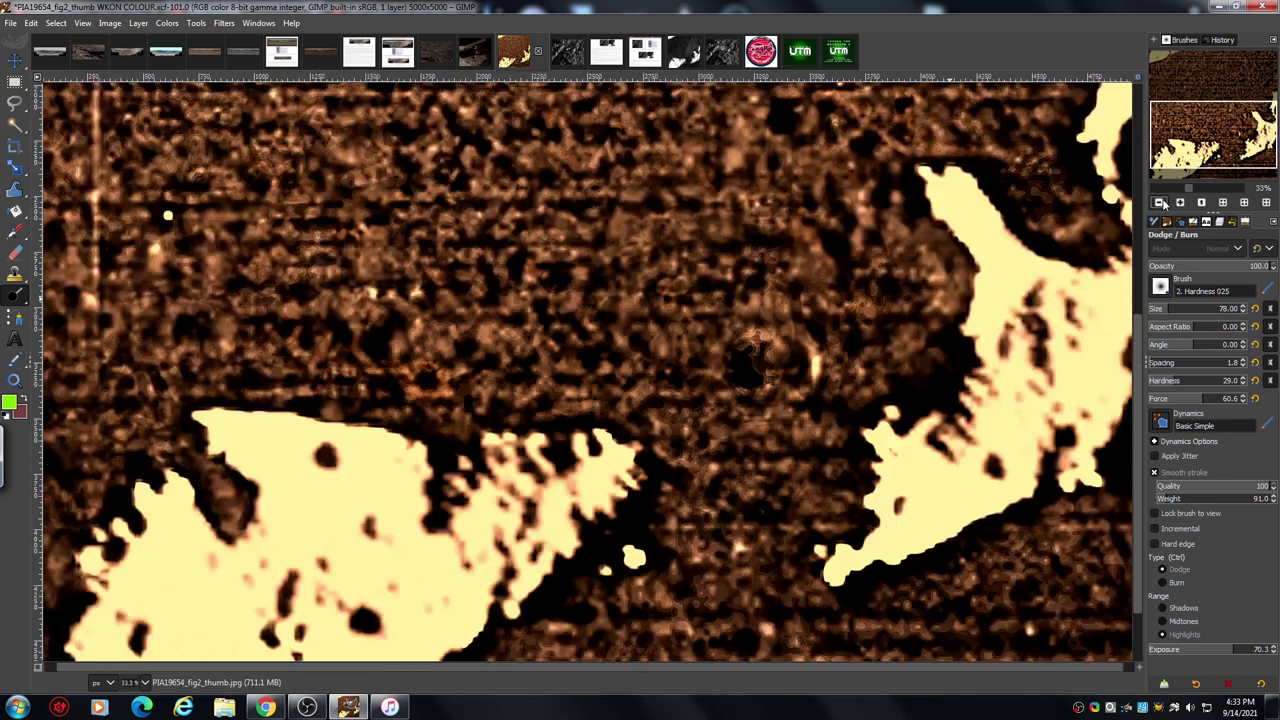
left_click(1160, 203)
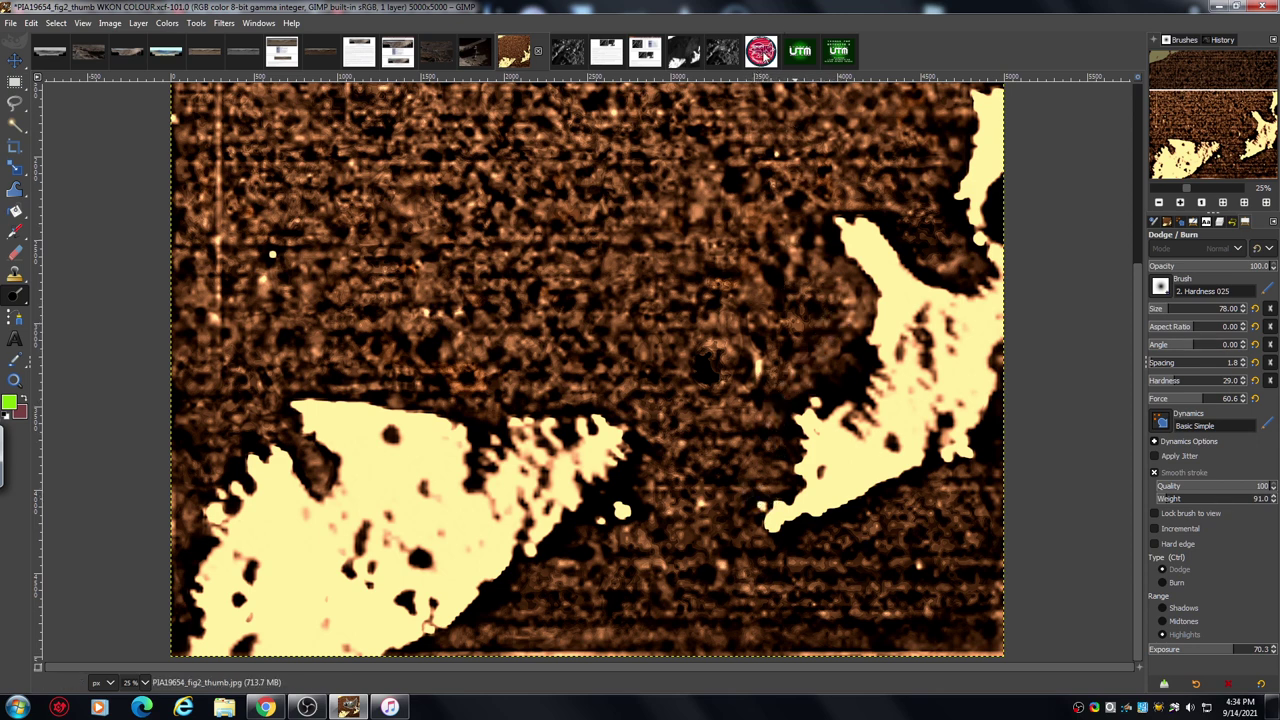
left_click(762, 54)
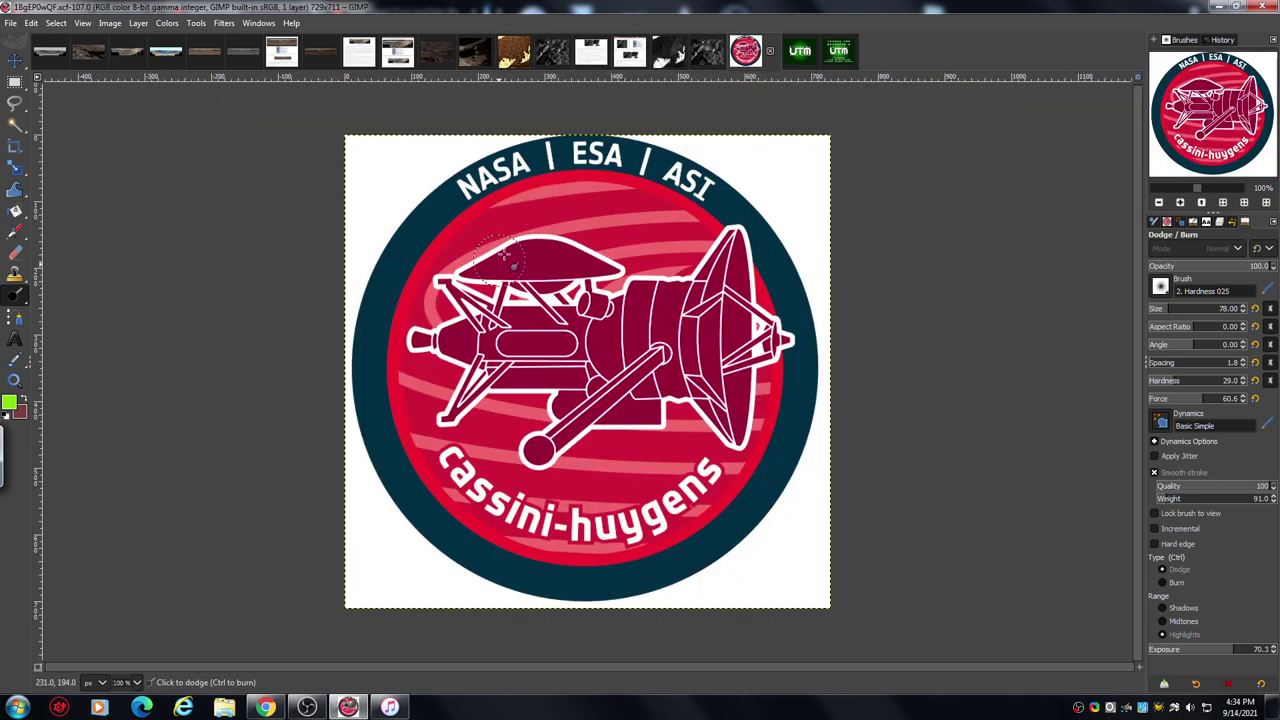
Revisit the colourised image at 18.2%, then switch to the grayscale PIA19654 DIONE wkon original.
left_click(514, 54)
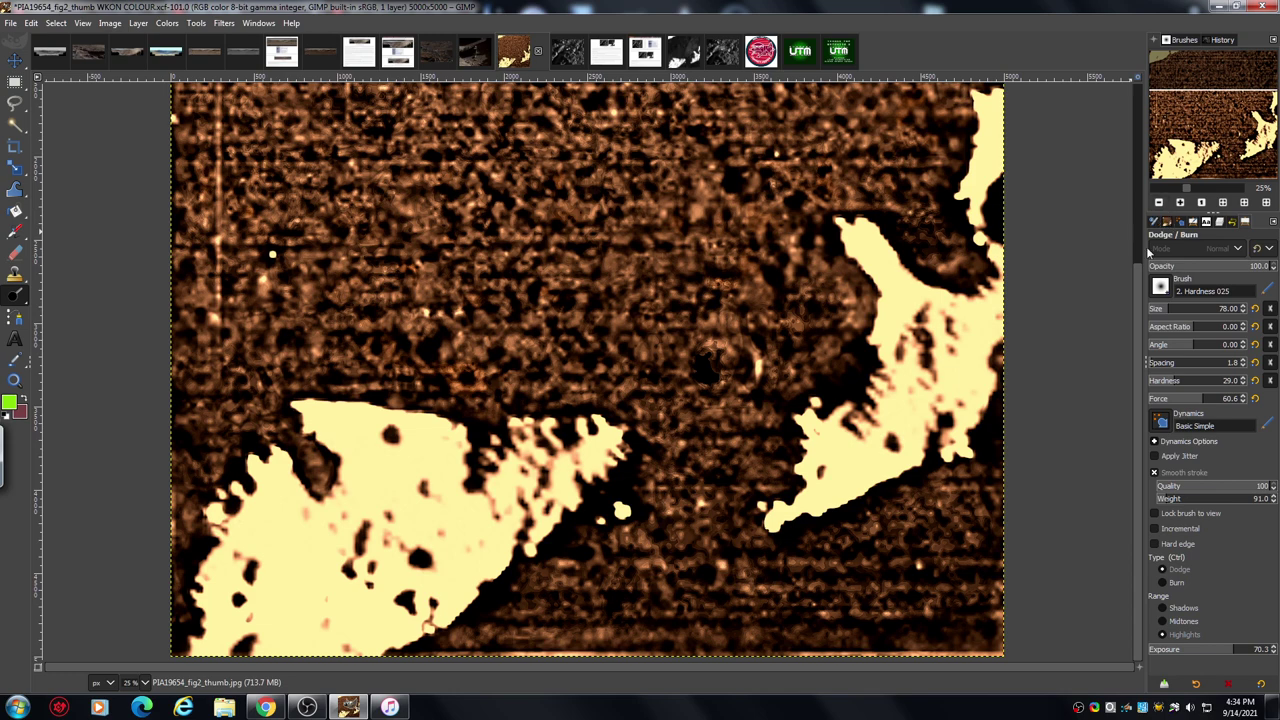
left_click_drag(1136, 292, 1138, 287)
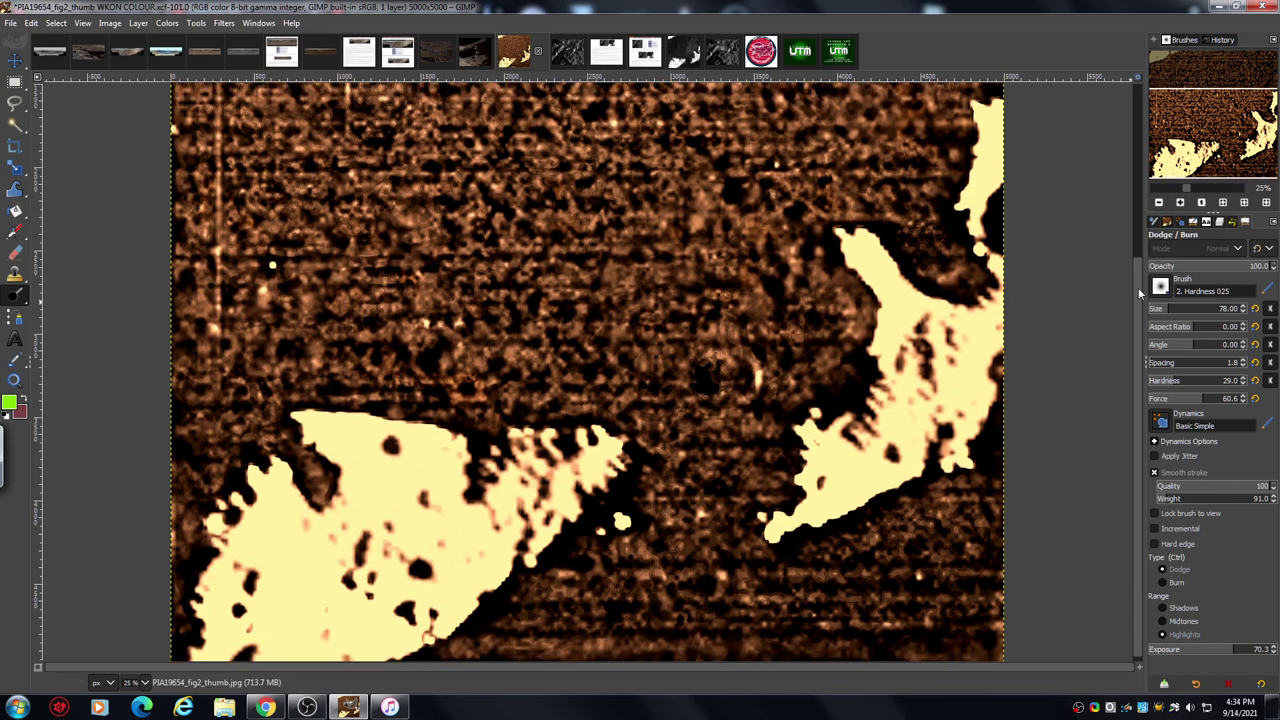
left_click(1159, 202)
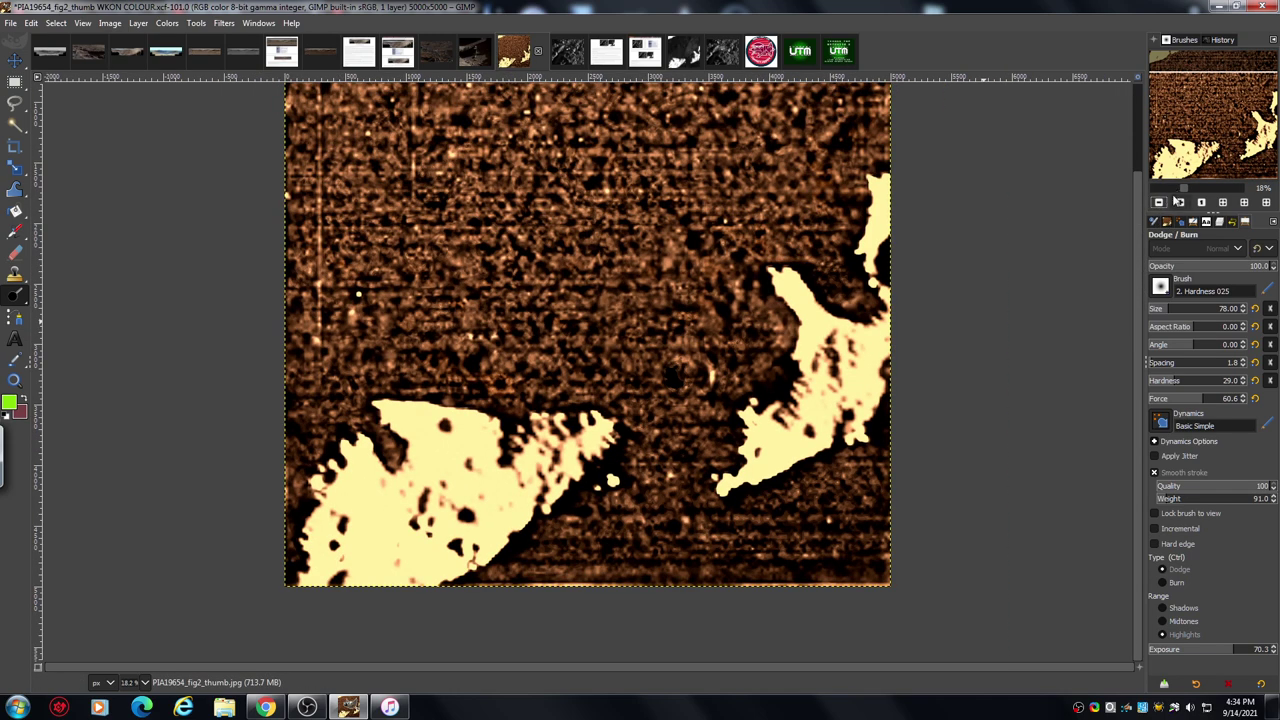
scroll(1138, 238, "up", 3)
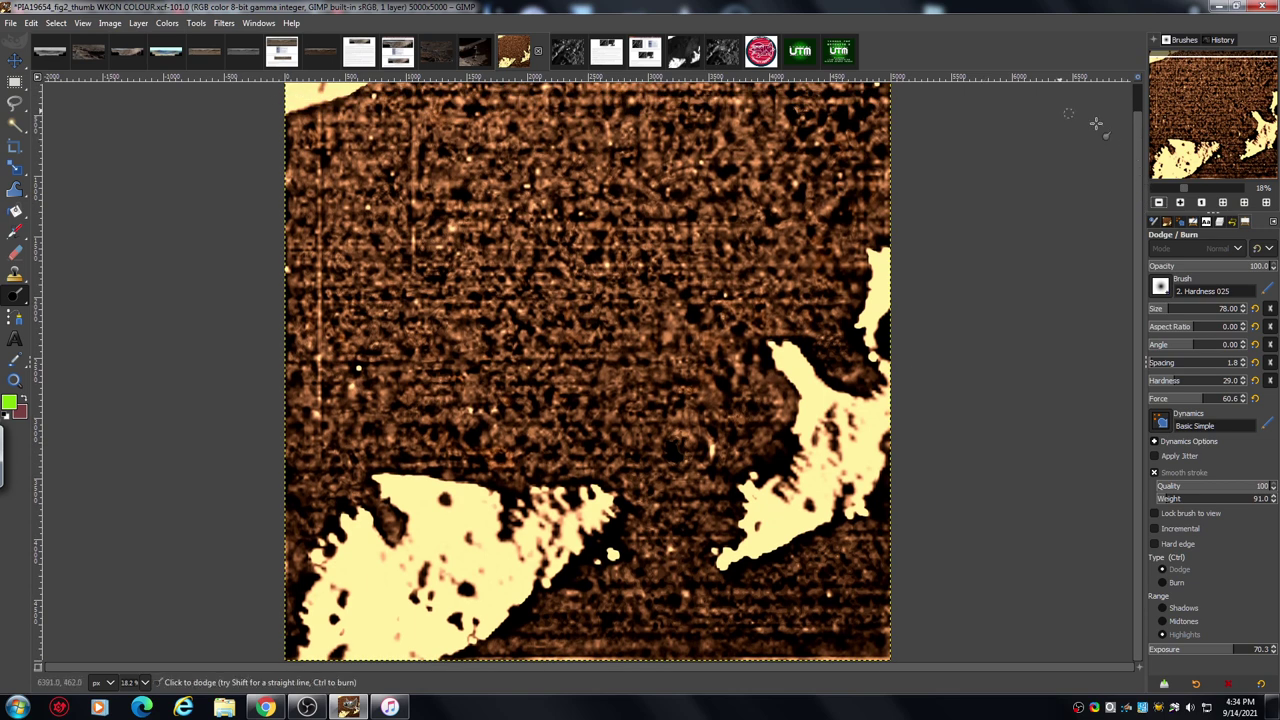
left_click(724, 52)
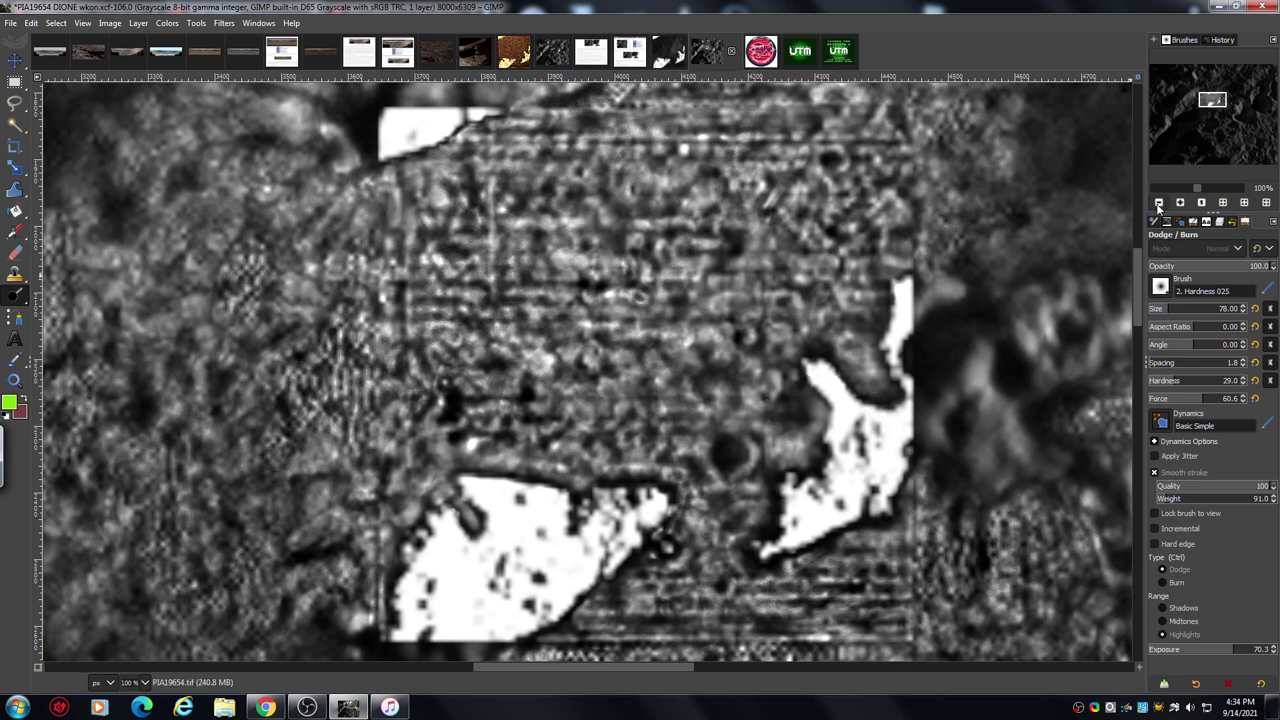
Zoom the grayscale original out to 67%, then return to the colourised PIA19654 image.
left_click(1158, 203)
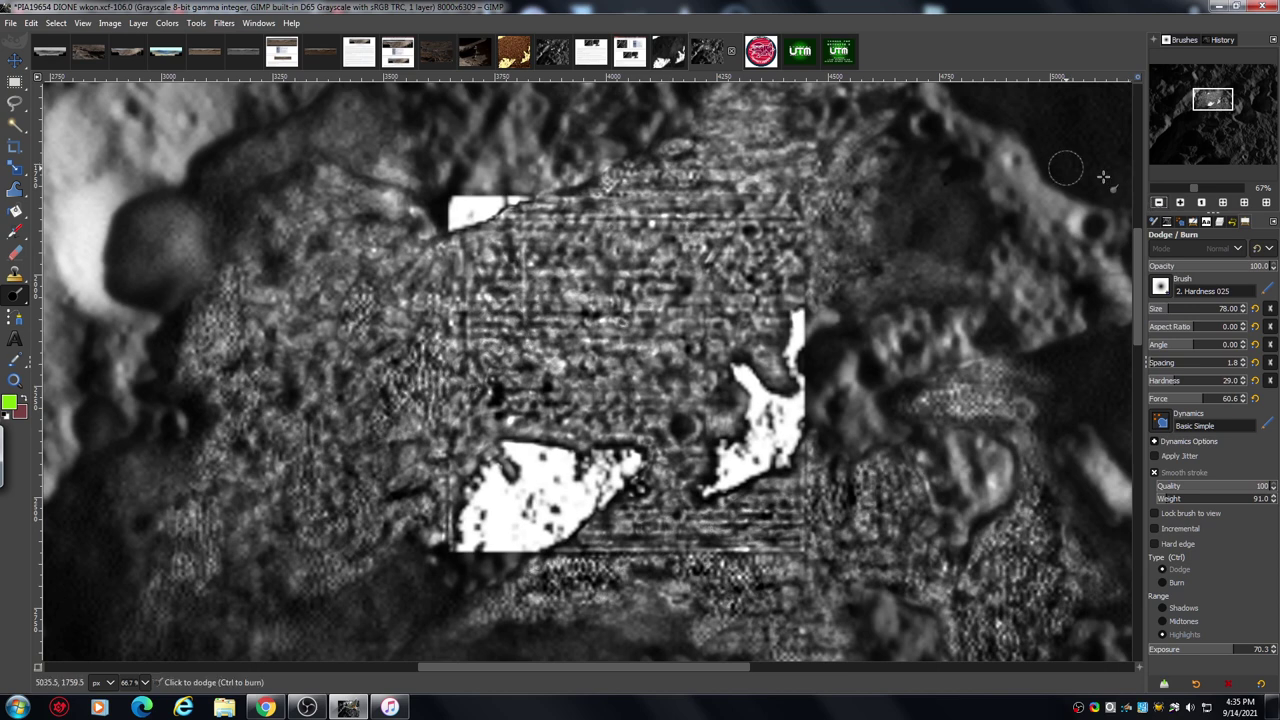
left_click(514, 52)
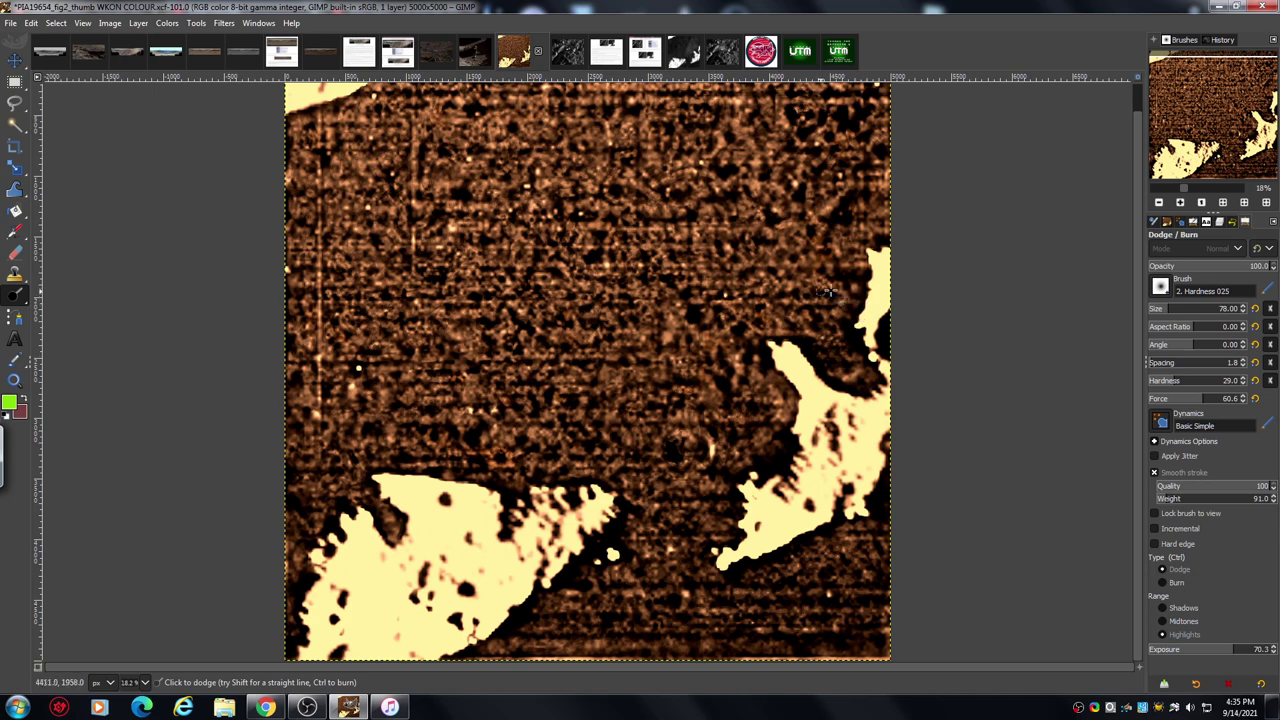
left_click(1180, 203)
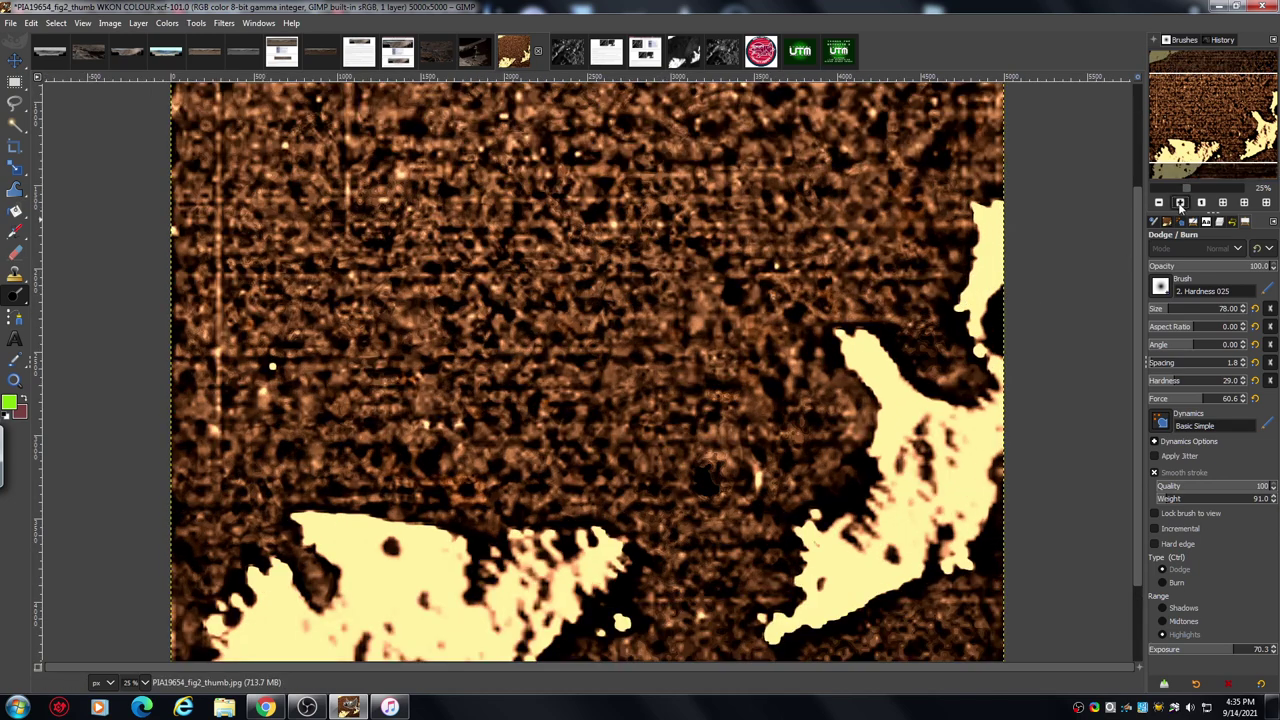
left_click(1180, 203)
left_click_drag(666, 665, 652, 672)
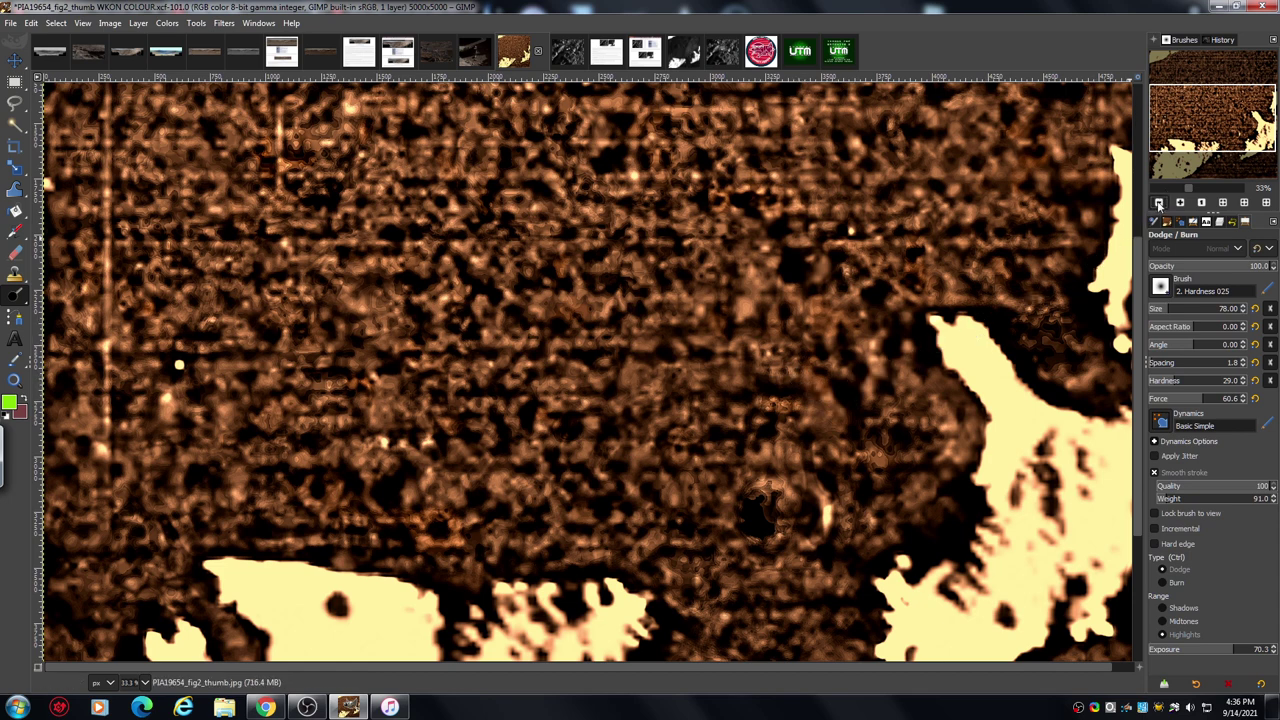
left_click(1159, 203)
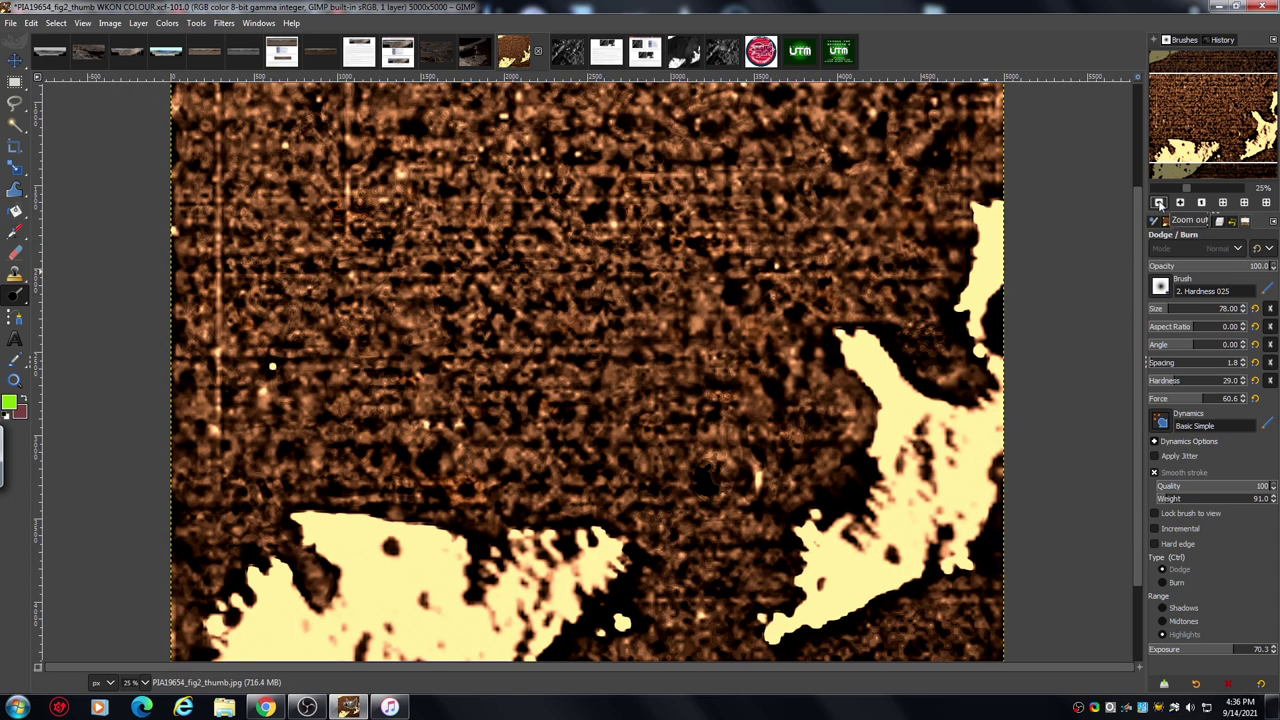
left_click(1159, 203)
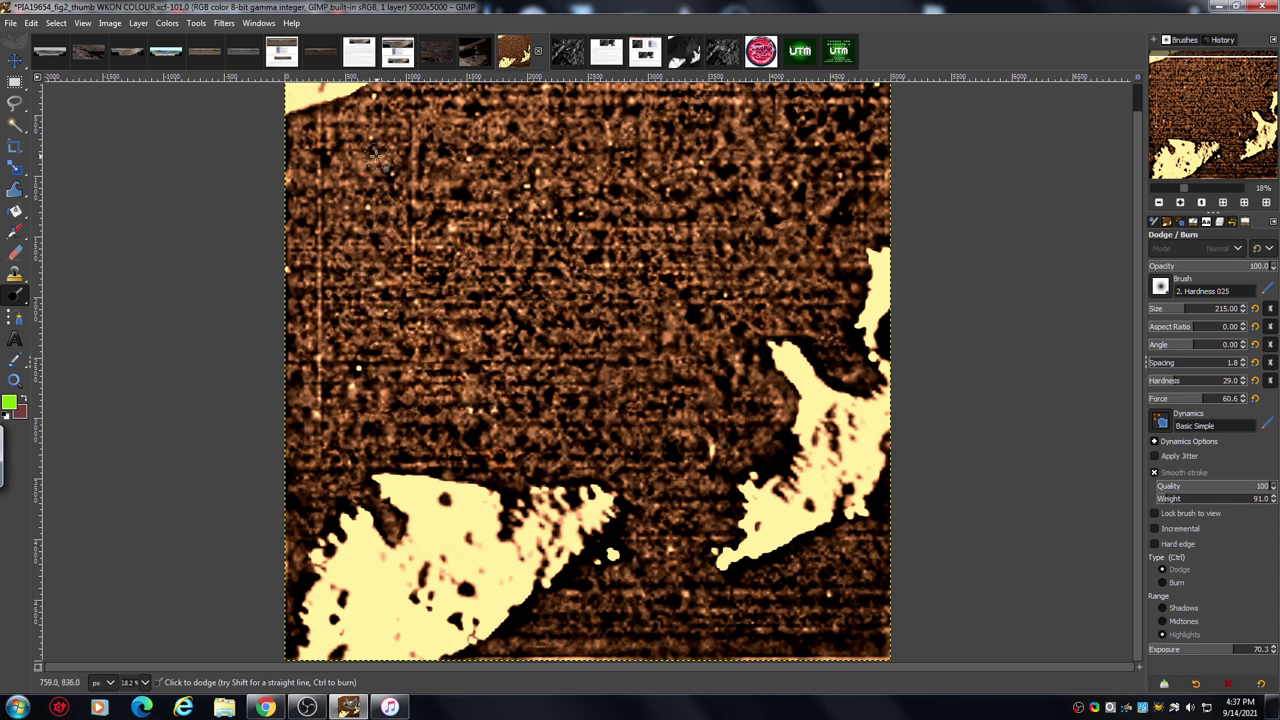
left_click_drag(585, 348, 880, 318)
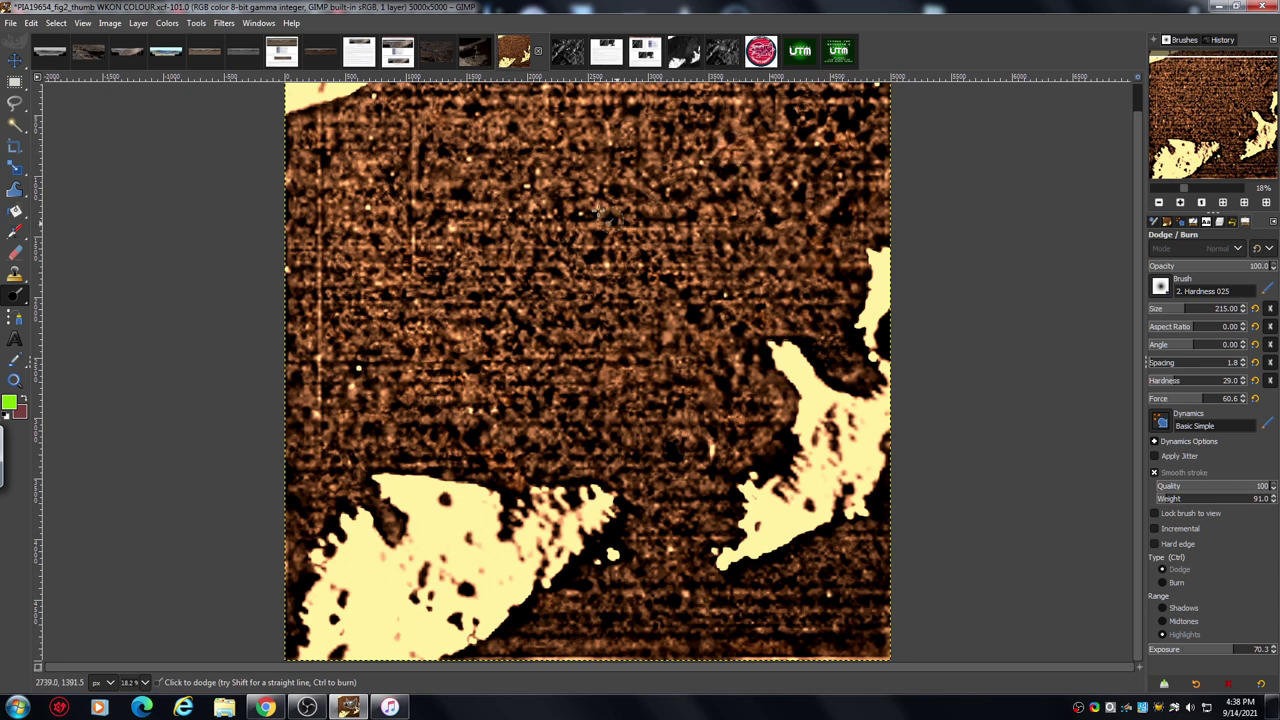
scroll(1130, 314, "up", 3)
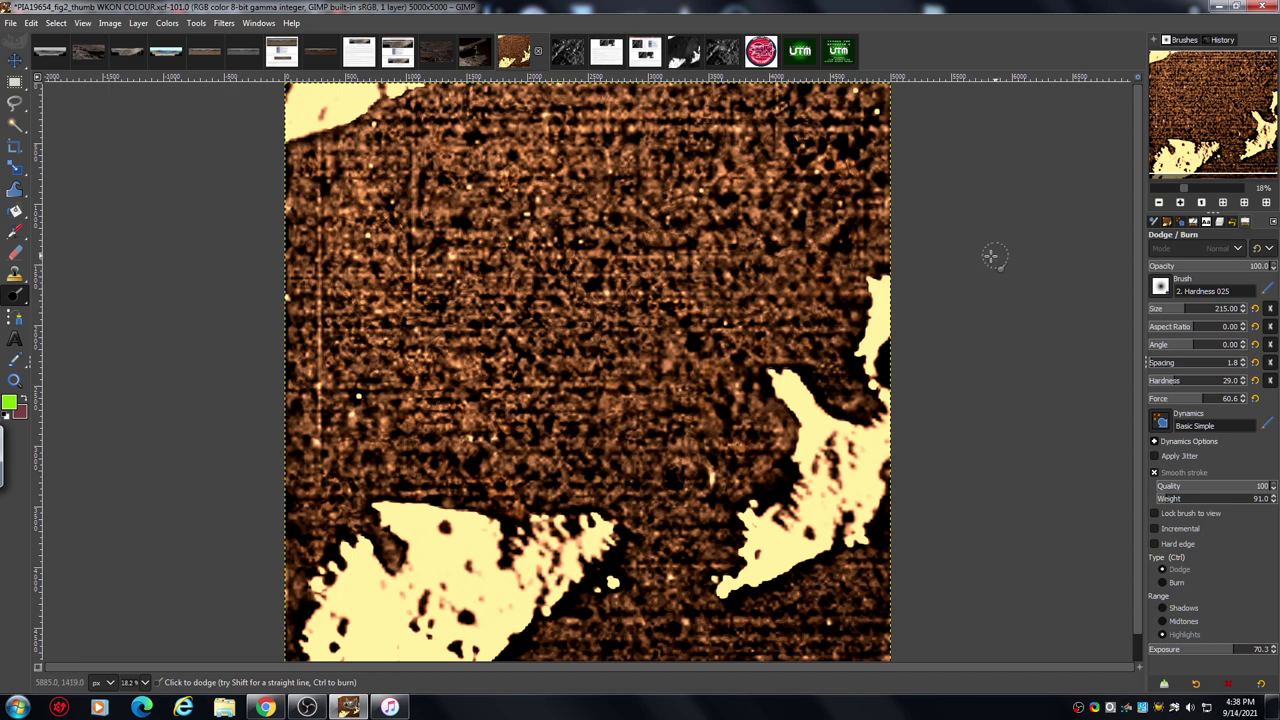
left_click(1158, 203)
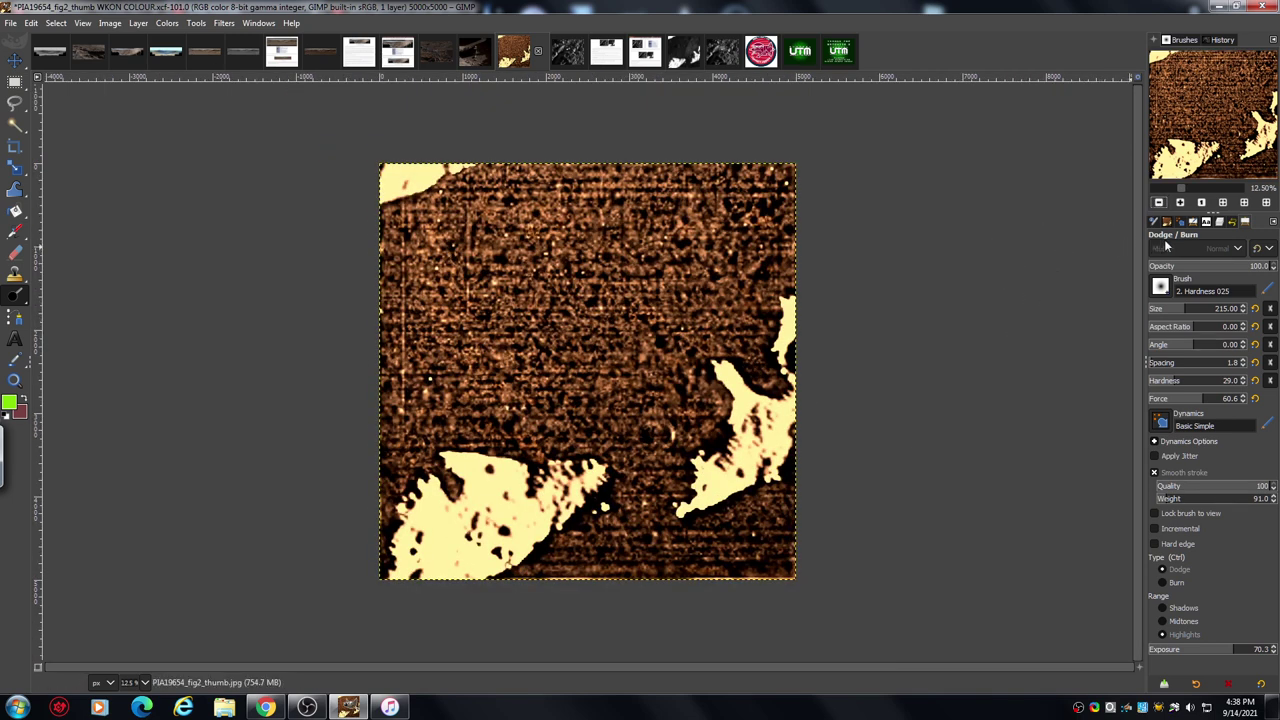
left_click(1179, 203)
left_click(1179, 203)
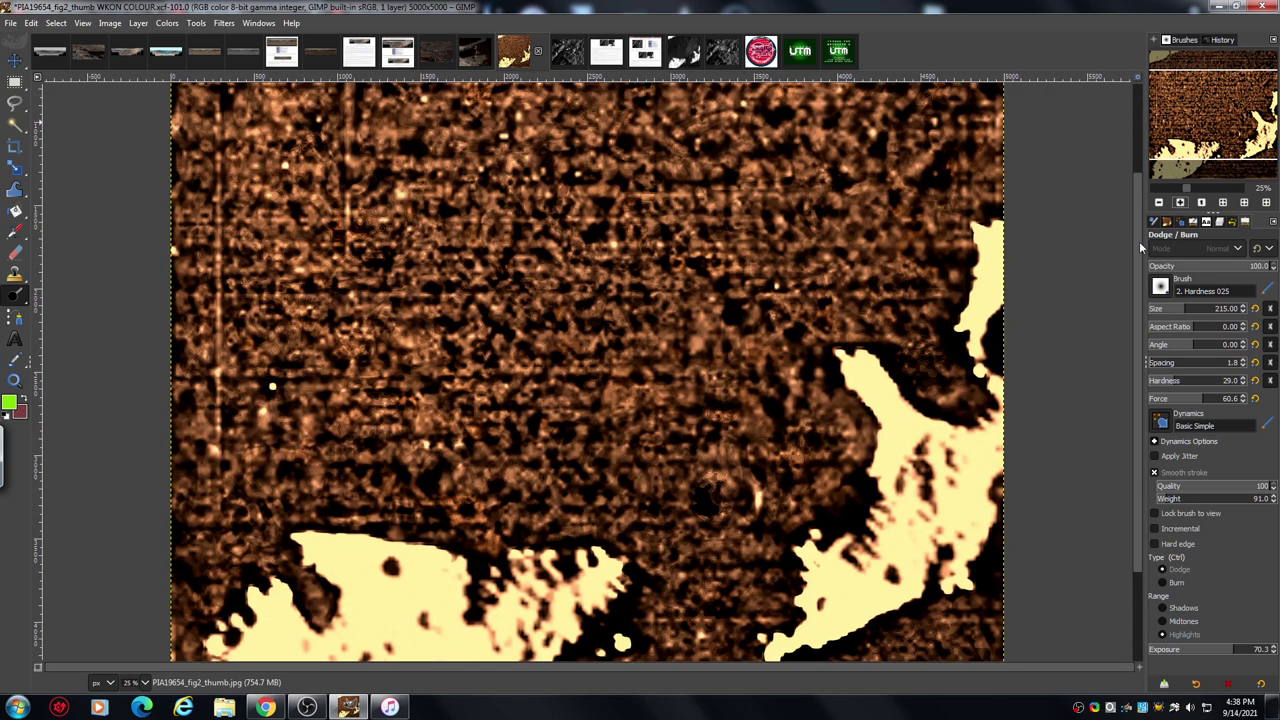
left_click_drag(1139, 241, 1126, 353)
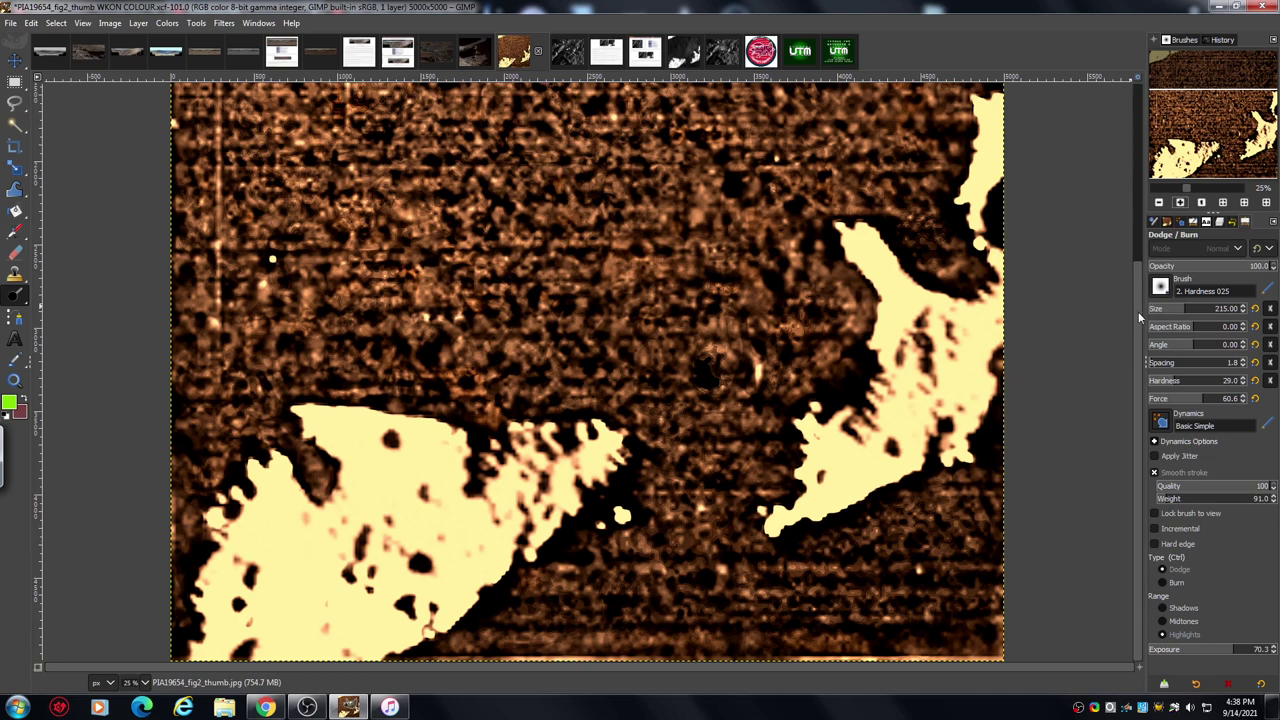
left_click_drag(1139, 318, 1145, 282)
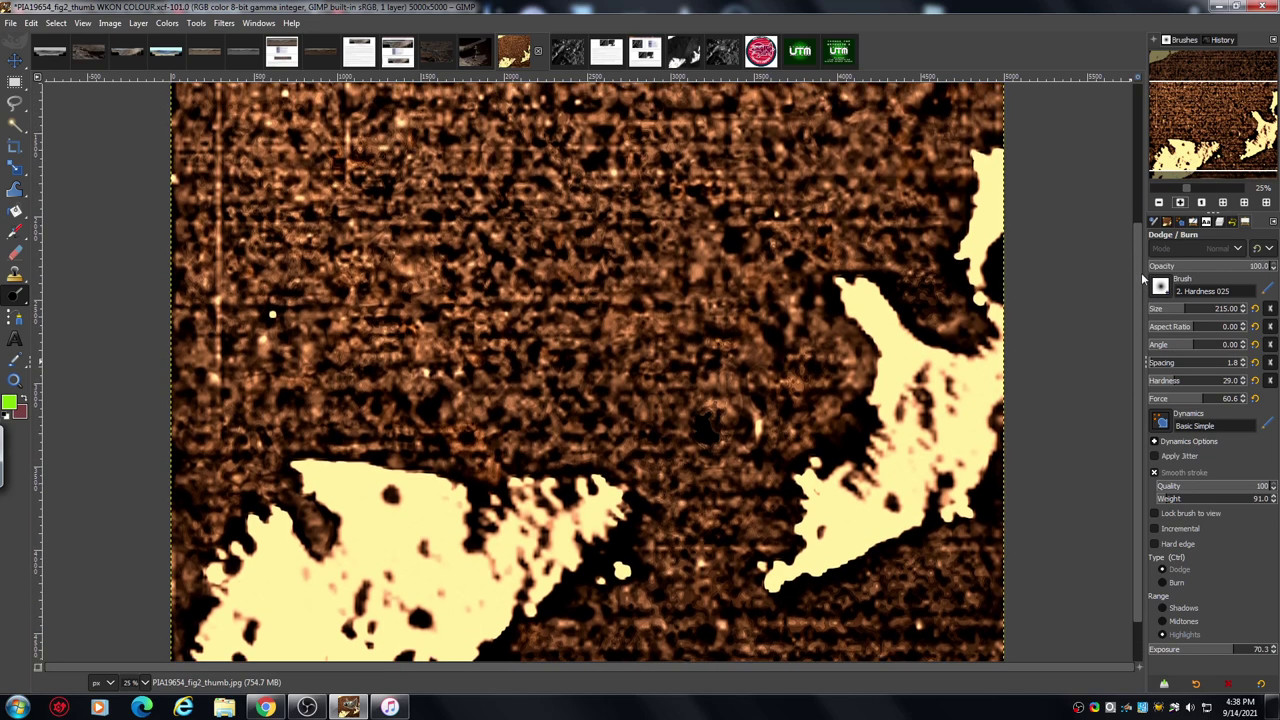
left_click(1159, 203)
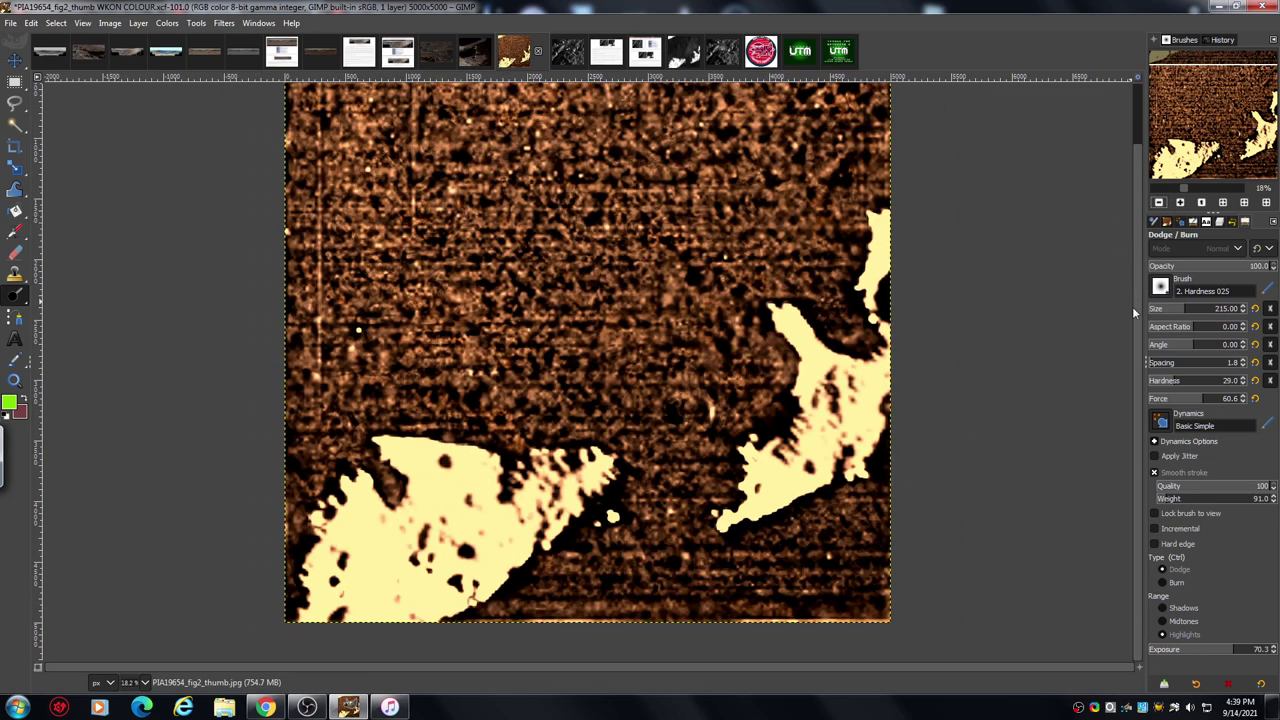
scroll(1137, 297, "up", 1)
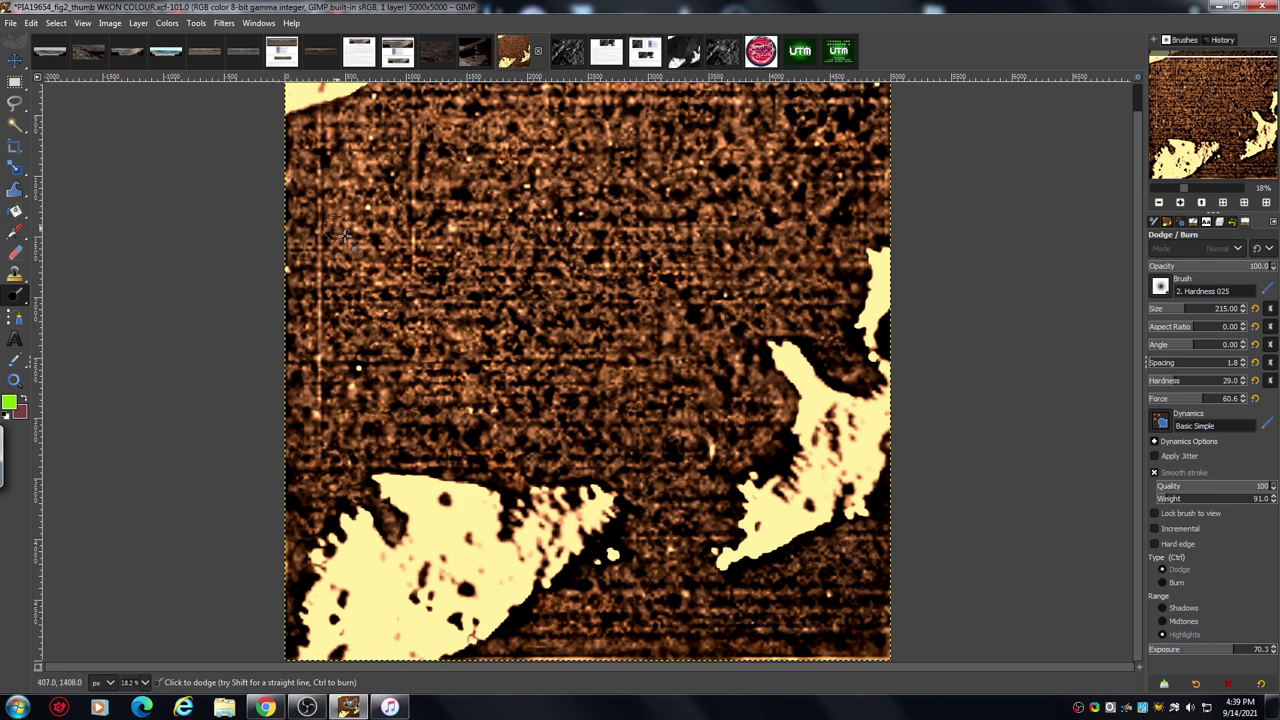
left_click(1180, 202)
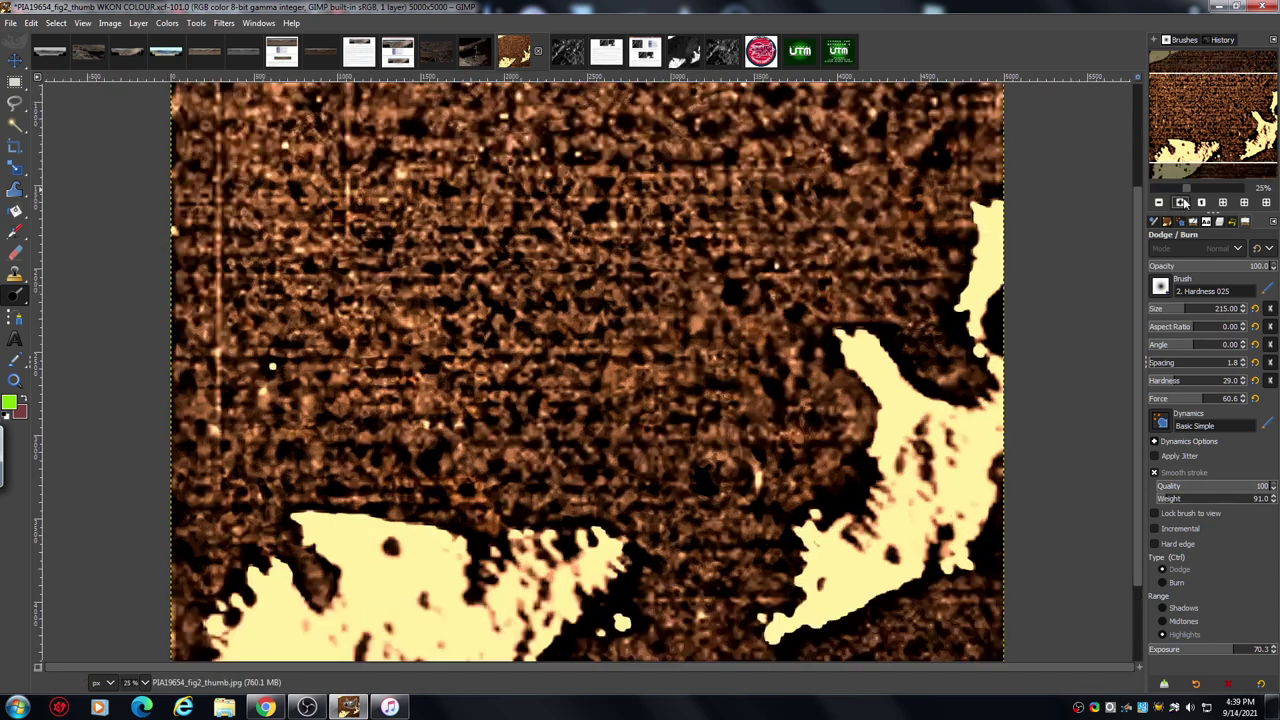
left_click(1180, 202)
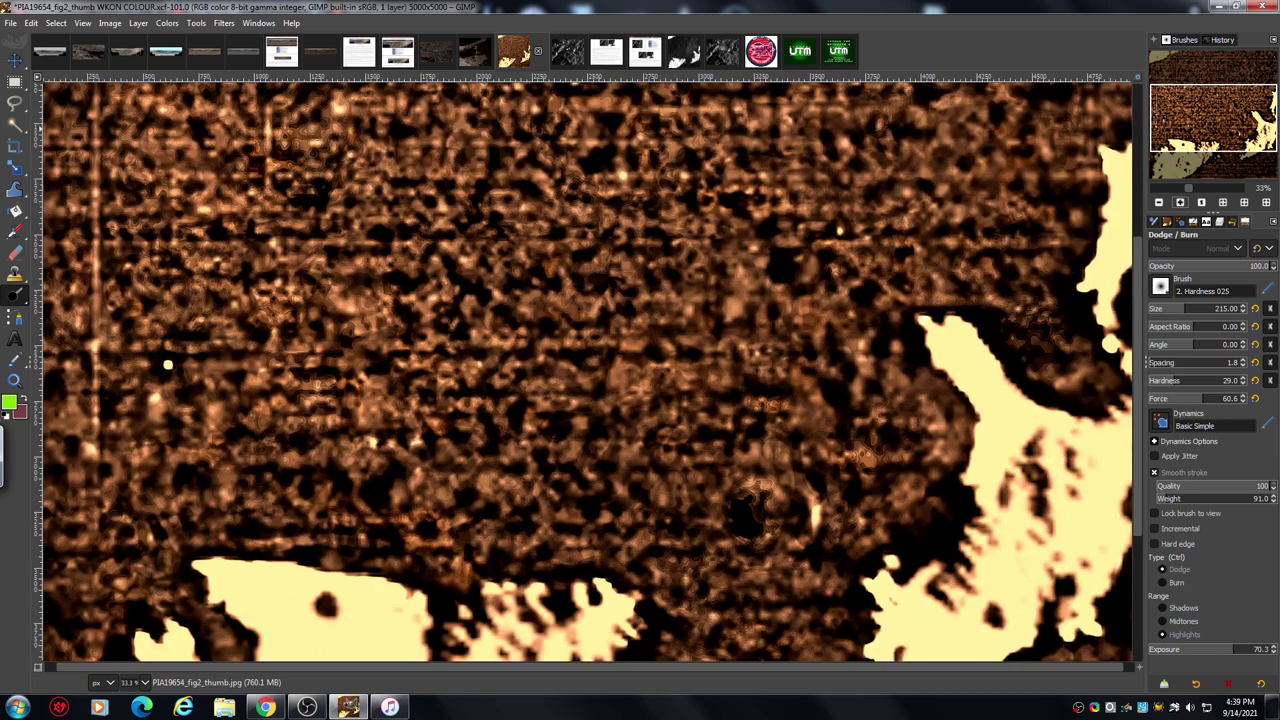
scroll(588, 372, "left", 3)
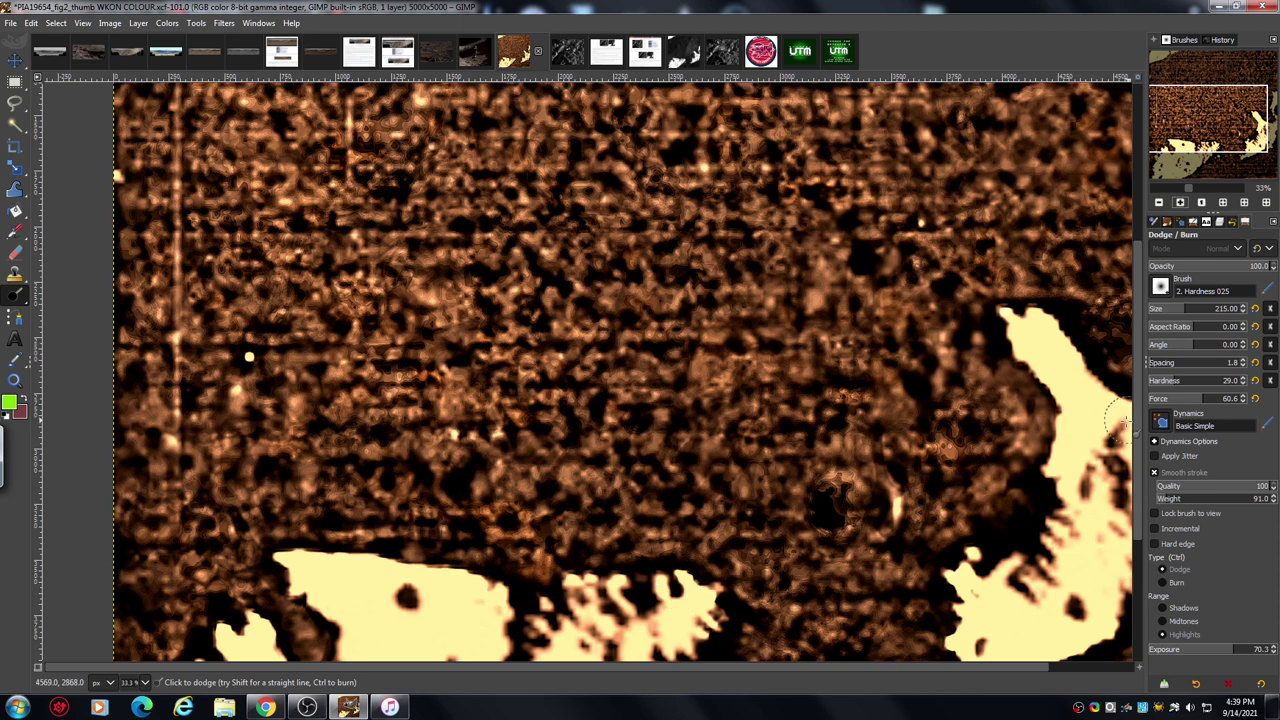
scroll(1141, 425, "up", 3)
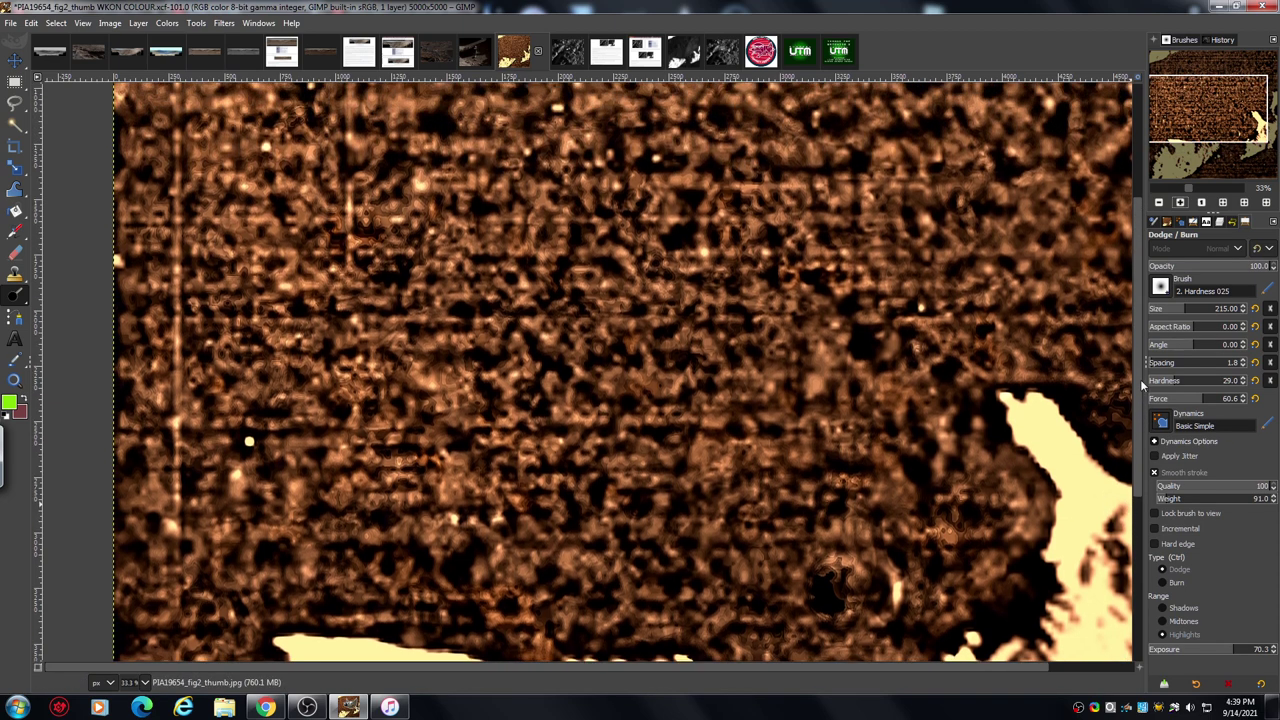
scroll(1143, 385, "up", 3)
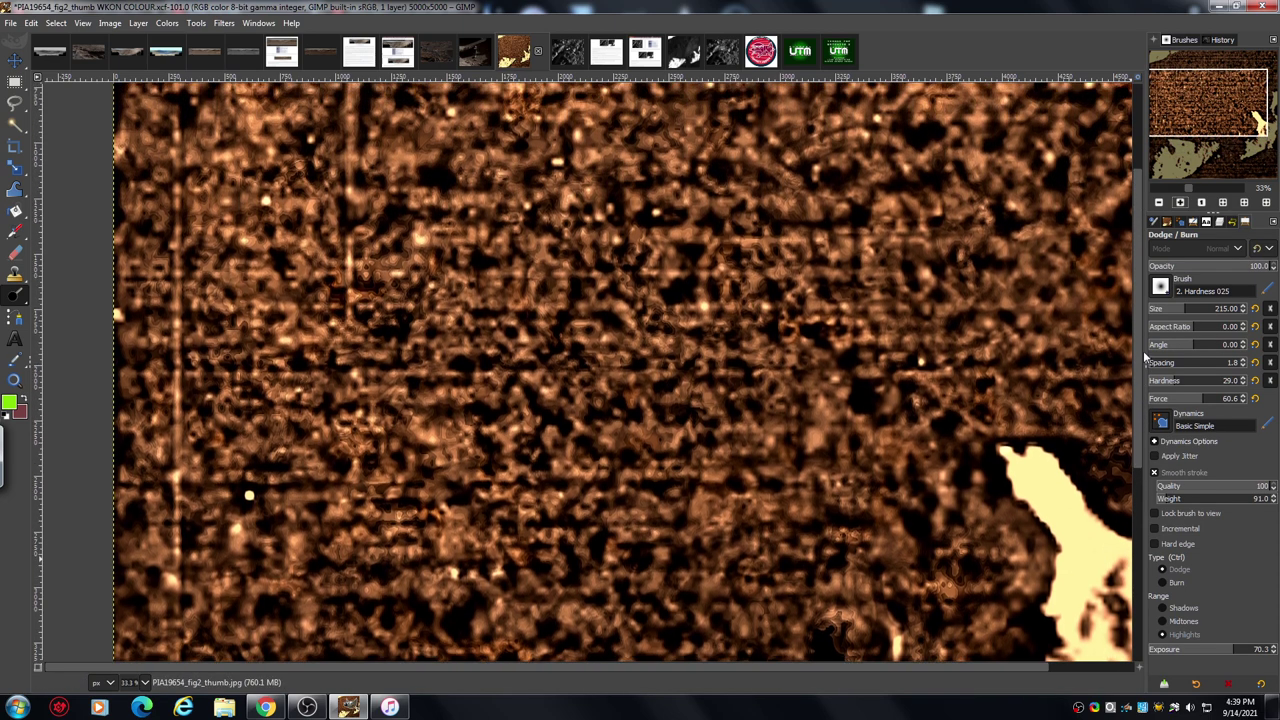
scroll(1144, 354, "up", 2)
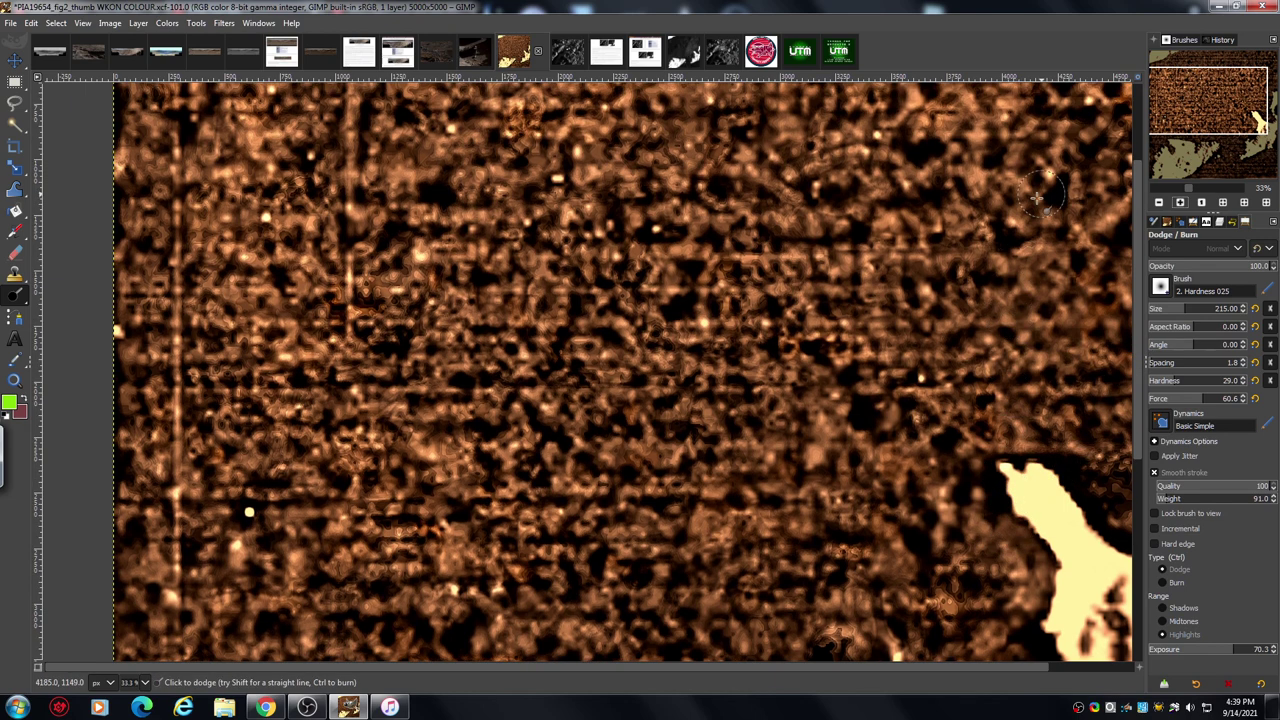
left_click(1158, 203)
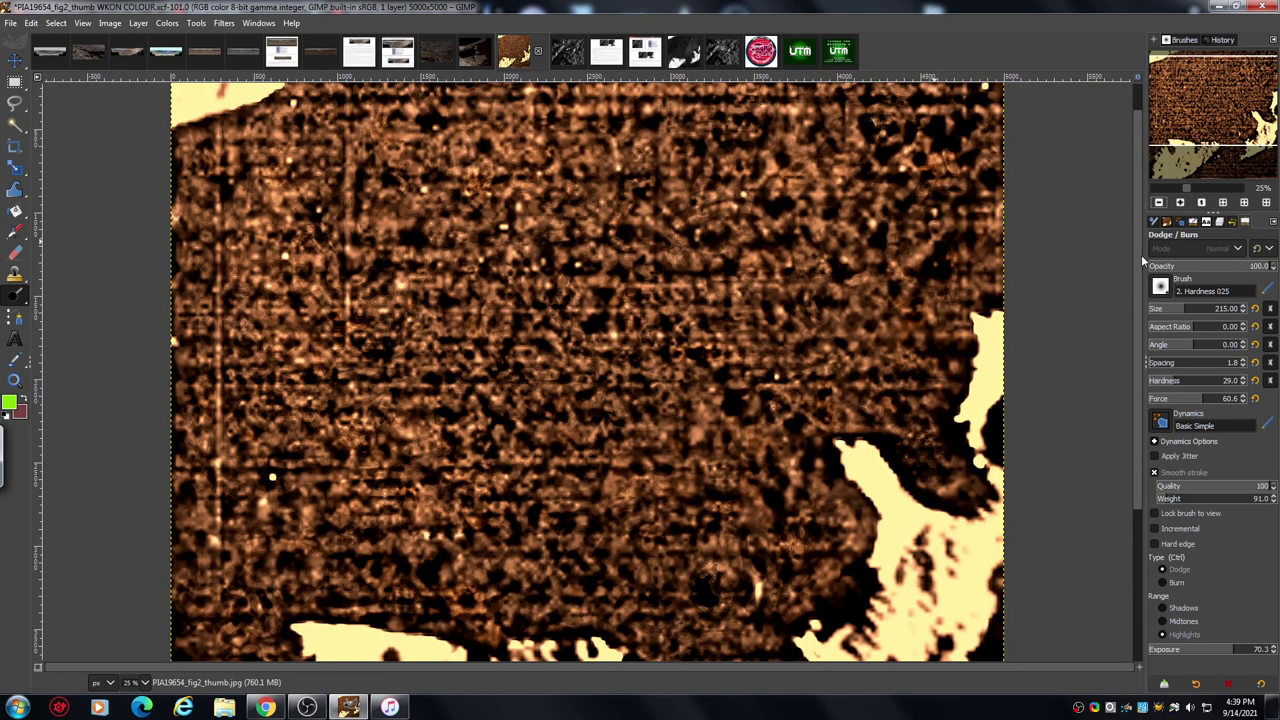
mouse_move(1142, 258)
left_mouse_down()
mouse_move(1141, 244)
mouse_move(1138, 270)
left_mouse_up()
left_click(1158, 203)
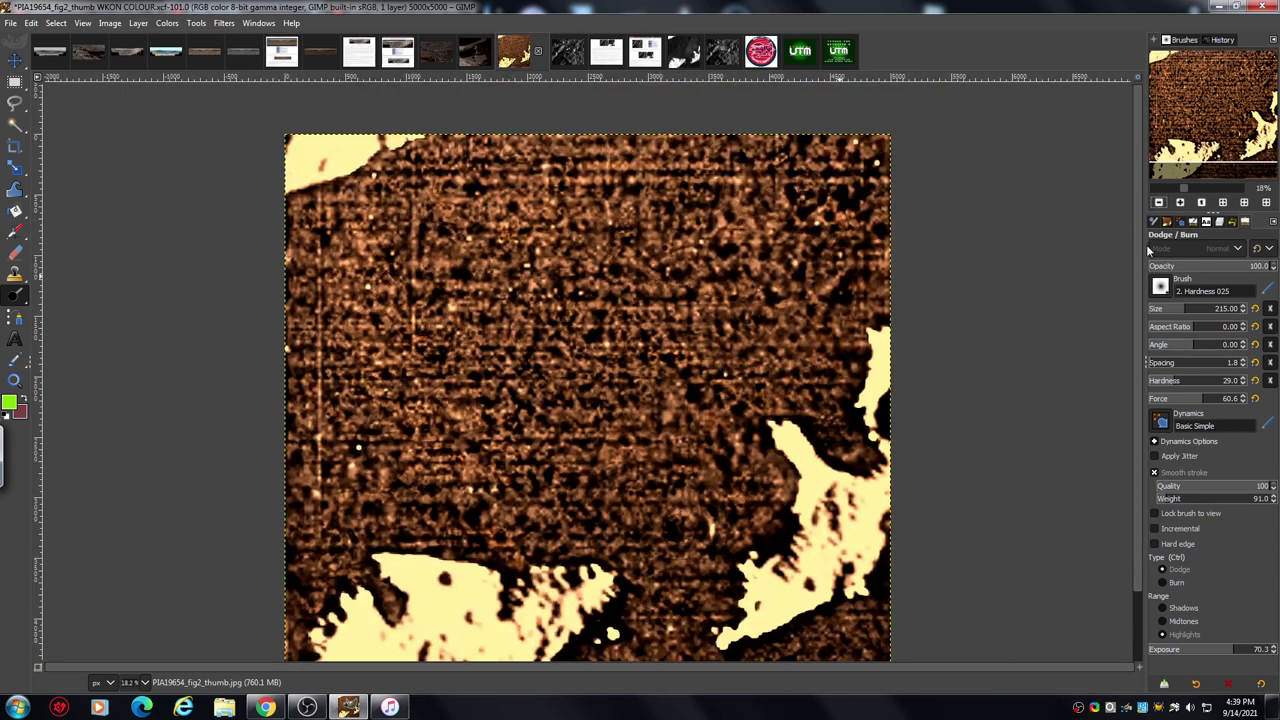
left_click_drag(1135, 246, 1135, 265)
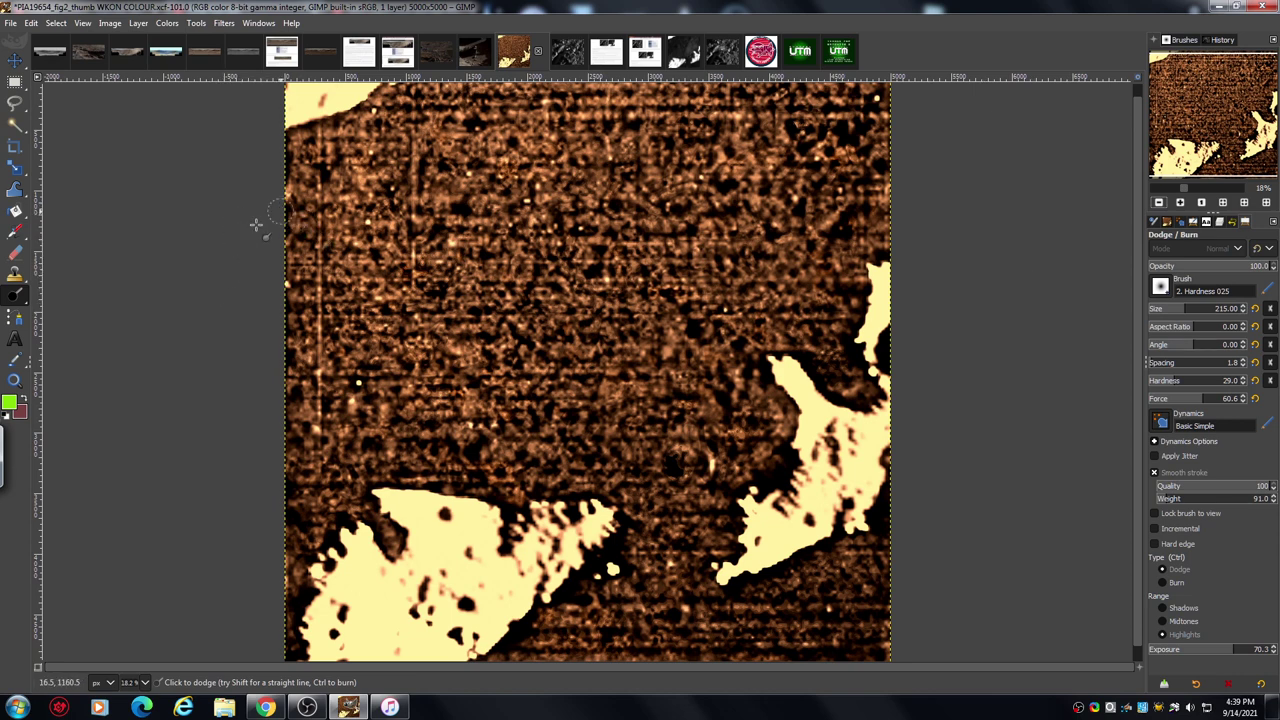
Switch to the grayscale PIA19654 DIONE RAW.xcf crater image.
left_click(572, 56)
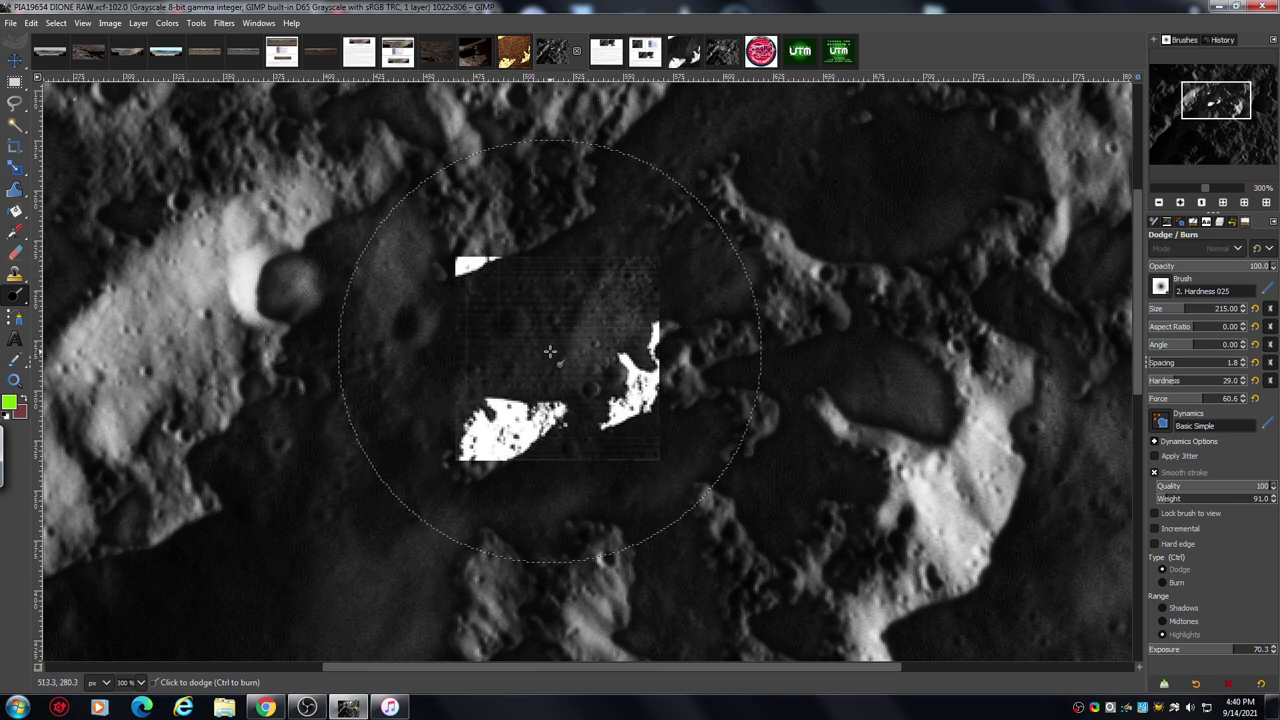
Zoom the PIA19654 DIONE wkon image out to 12.5%, then return to the colourised fig2_thumb image.
left_click(724, 54)
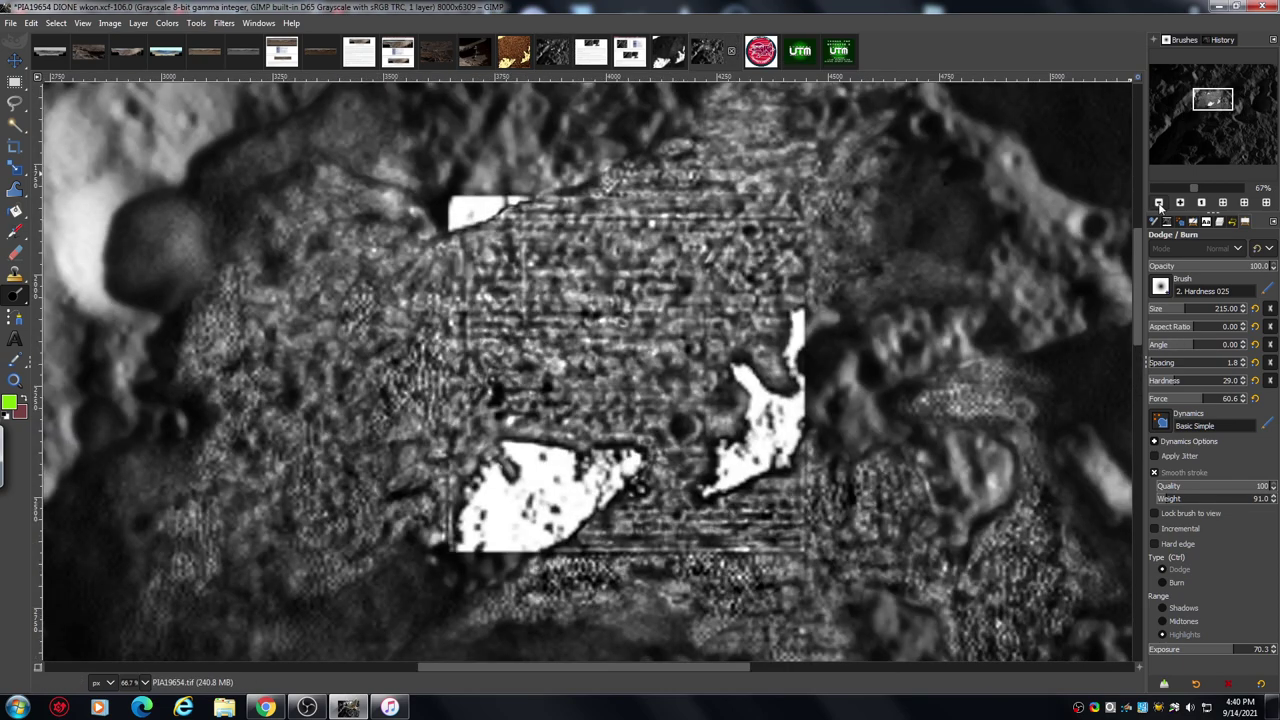
left_click(1159, 203)
left_click(1159, 203)
left_click(1159, 203)
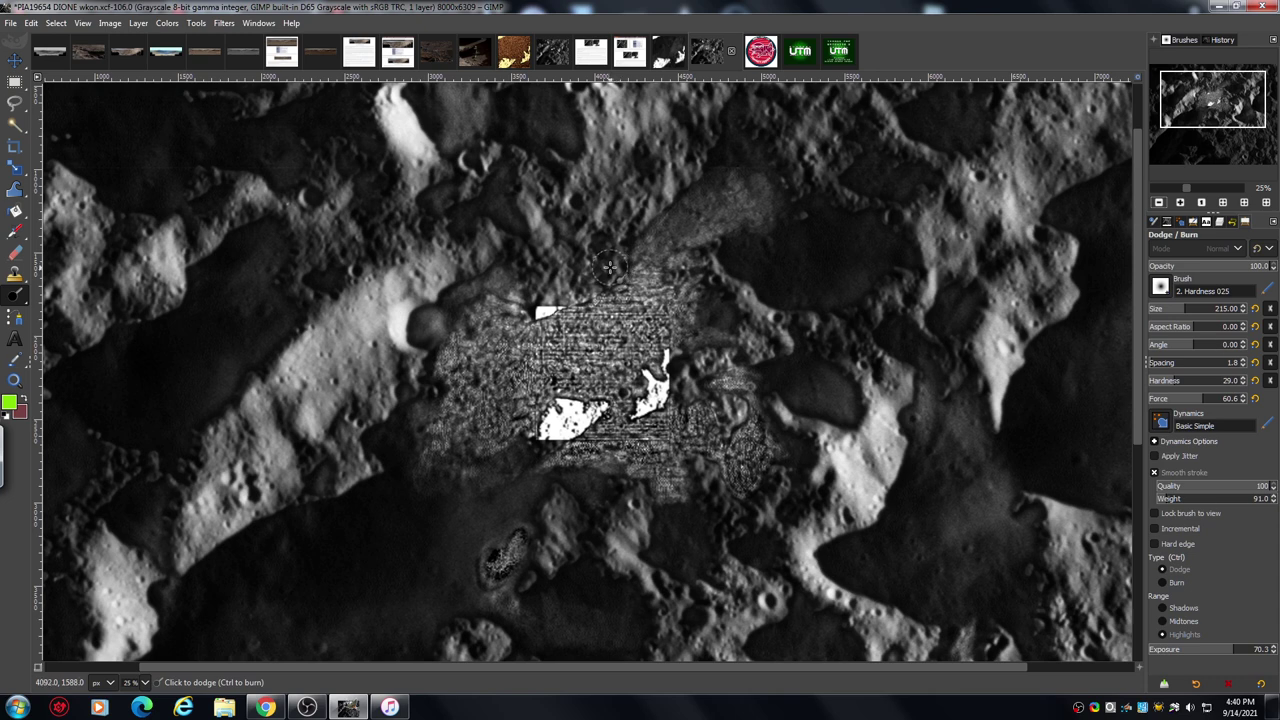
left_click(1159, 202)
left_click(1159, 202)
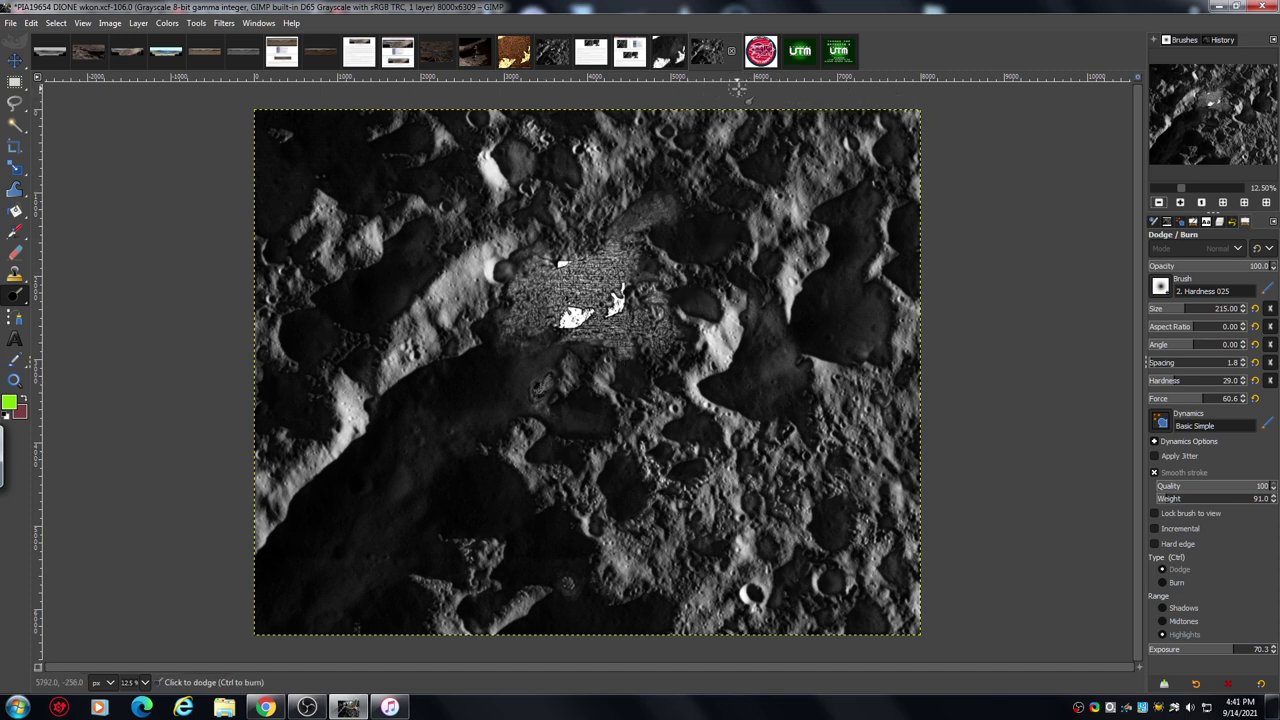
left_click(513, 50)
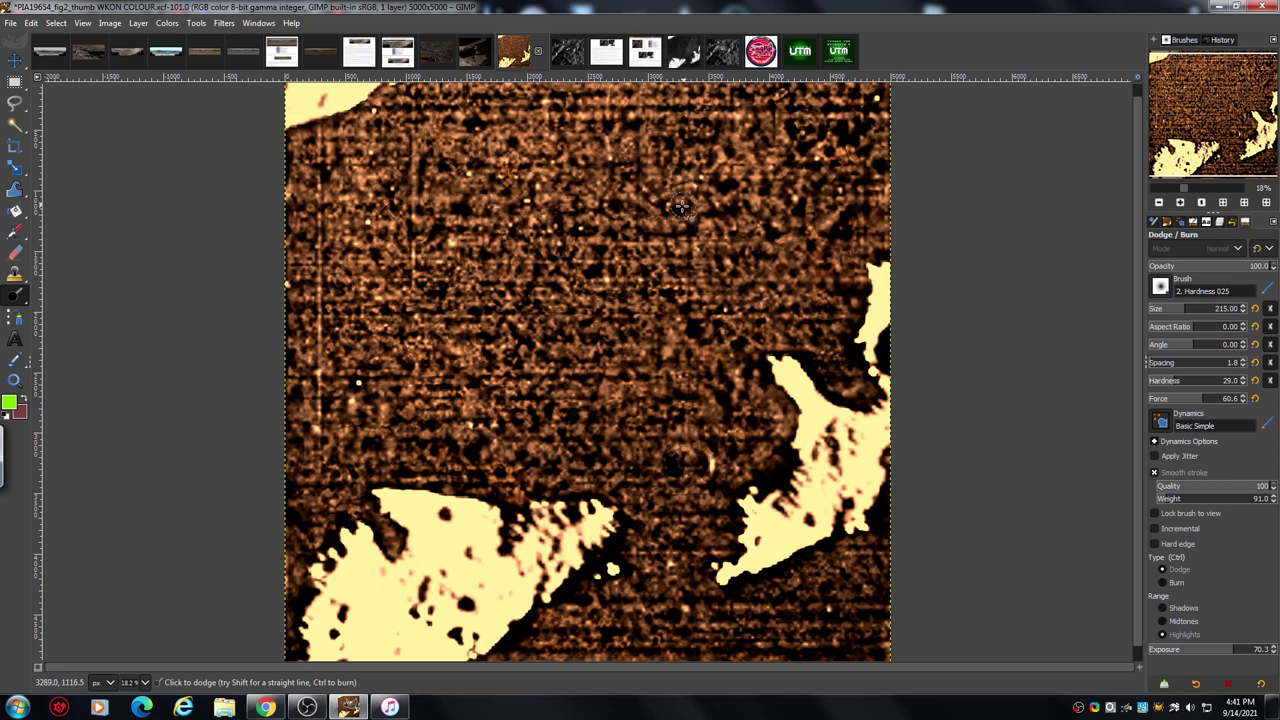
scroll(1138, 282, "down", 1)
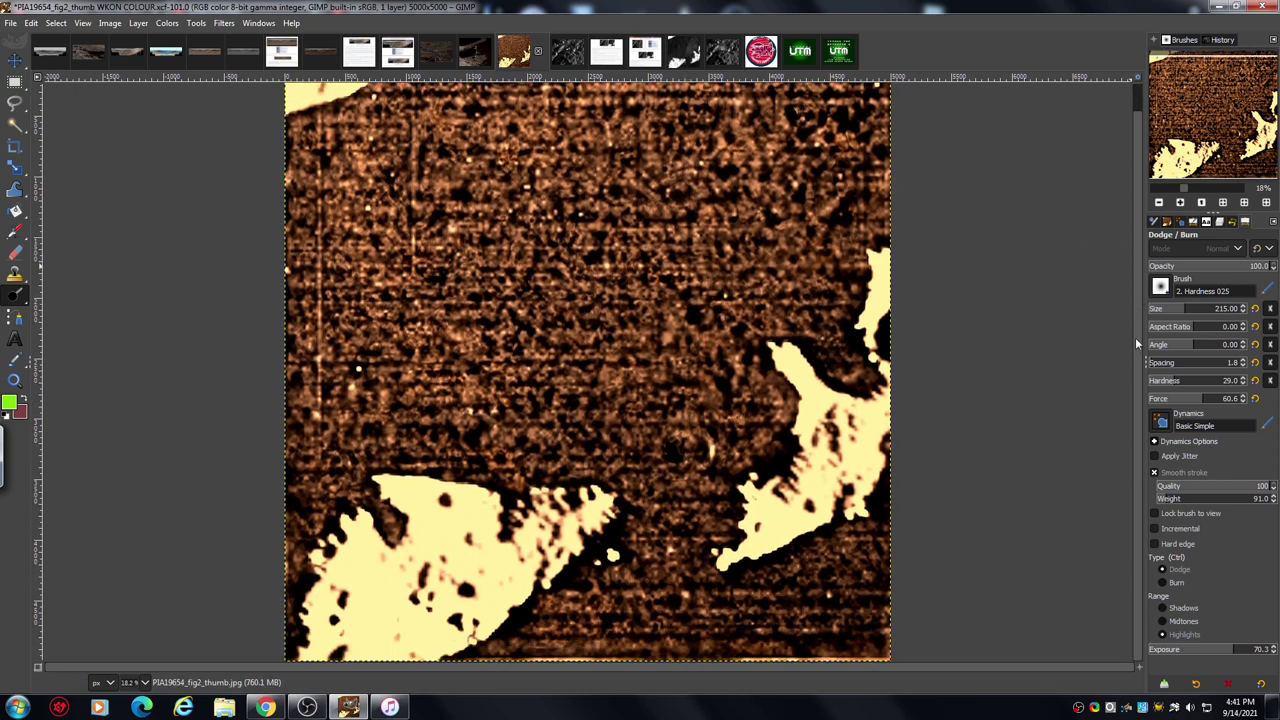
scroll(1139, 305, "up", 1)
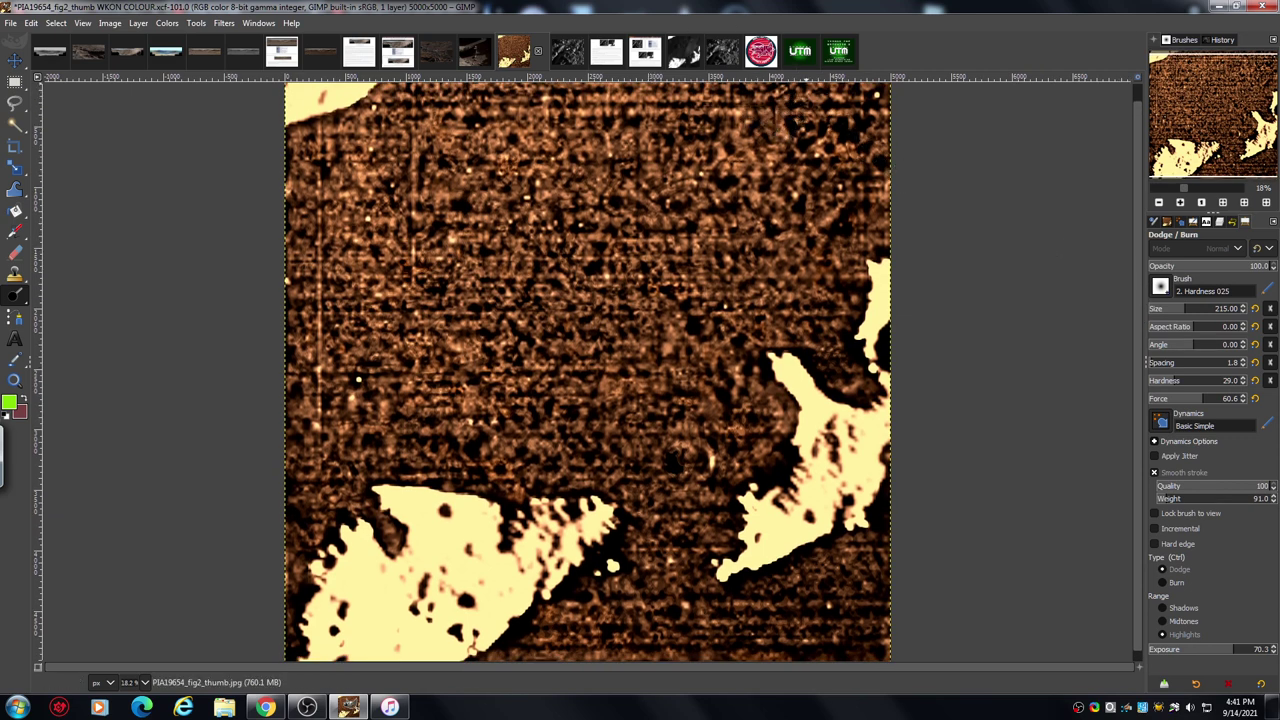
Switch to the green ytoutromessage FLAT.xcf 'Thanks for watching' end card.
left_click(840, 52)
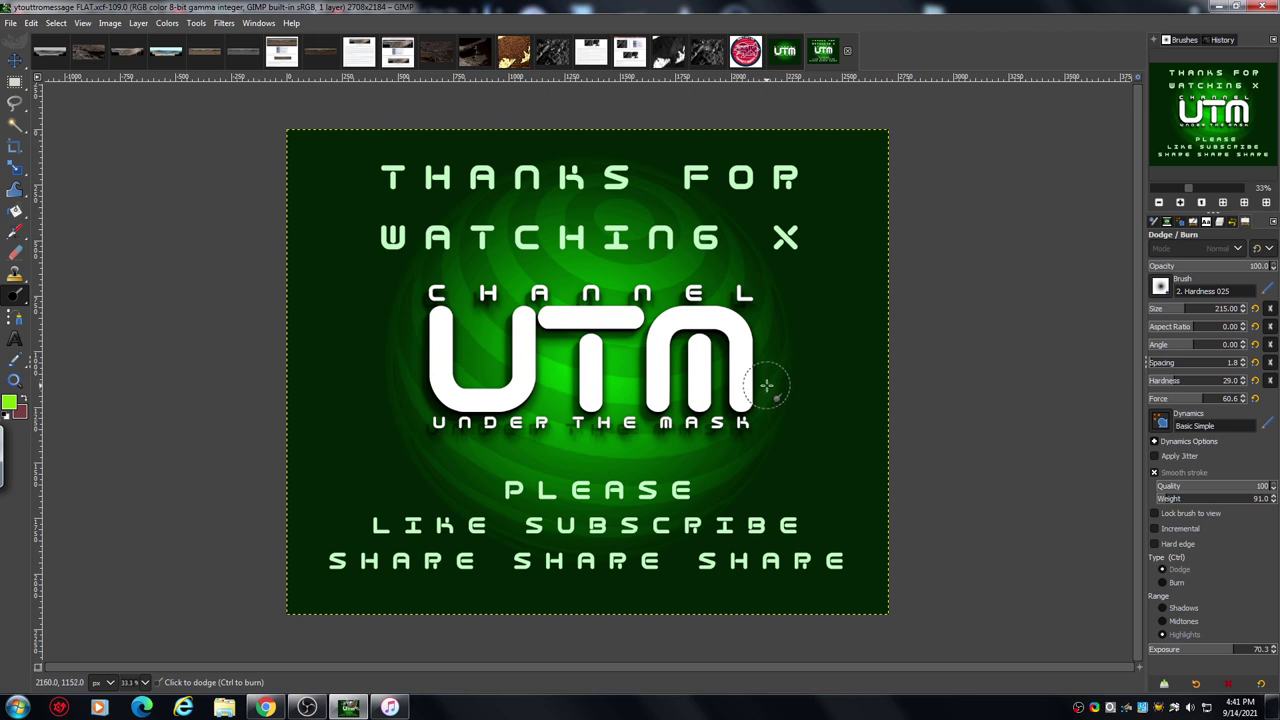